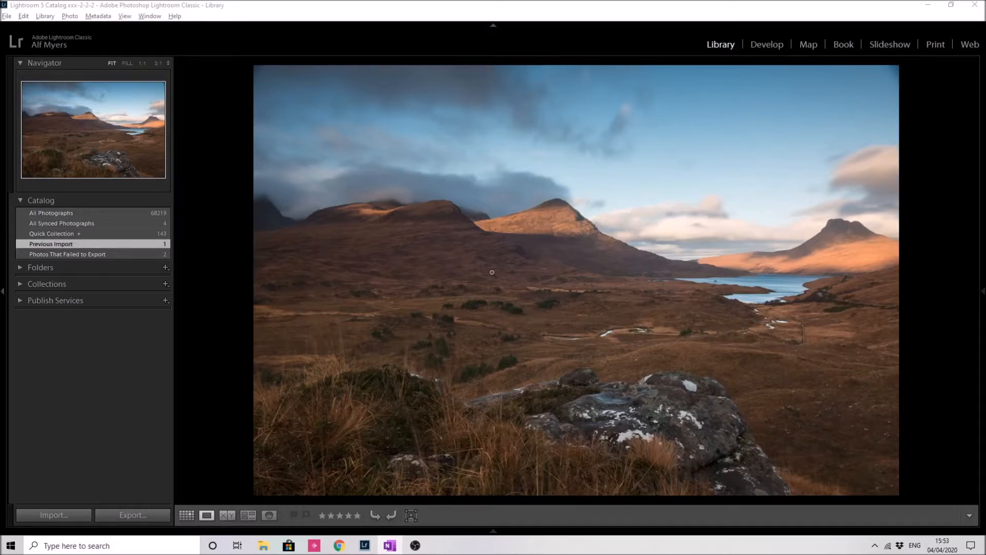
Step: Open the photo in the Develop module and review its lens correction settings
{"action": "left_click", "coordinate": [767, 45]}
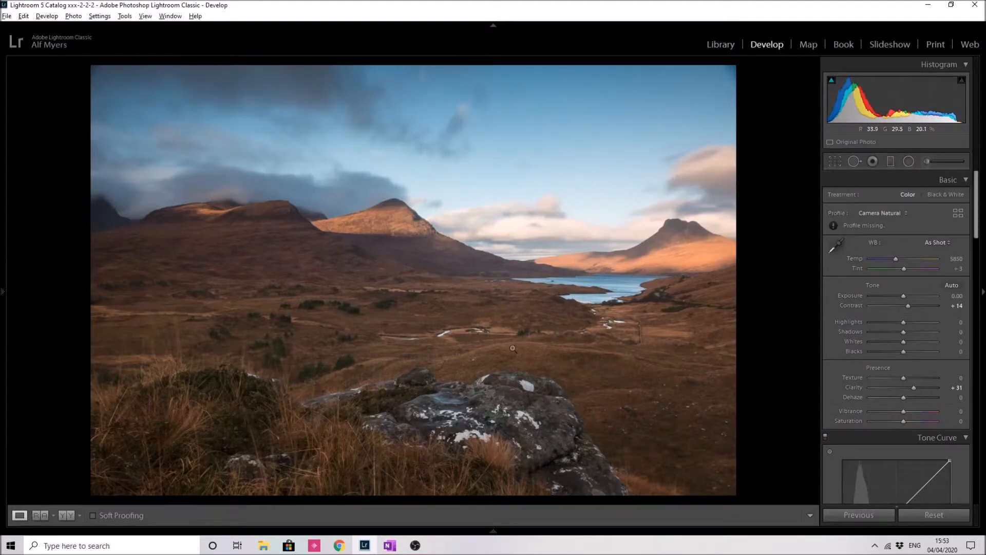
{"action": "left_click_drag", "start_coordinate": [979, 205], "coordinate": [973, 381]}
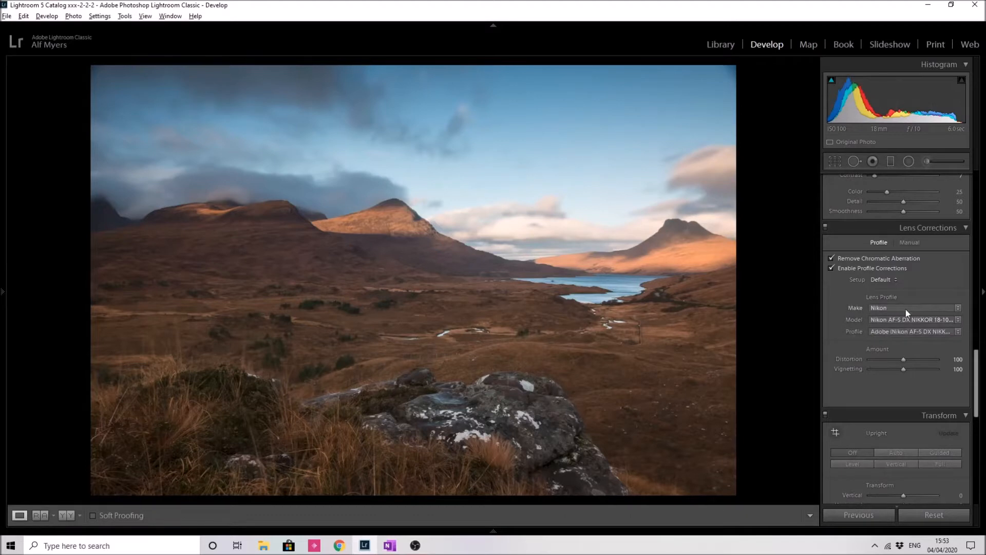
{"action": "left_click_drag", "start_coordinate": [977, 367], "coordinate": [974, 143]}
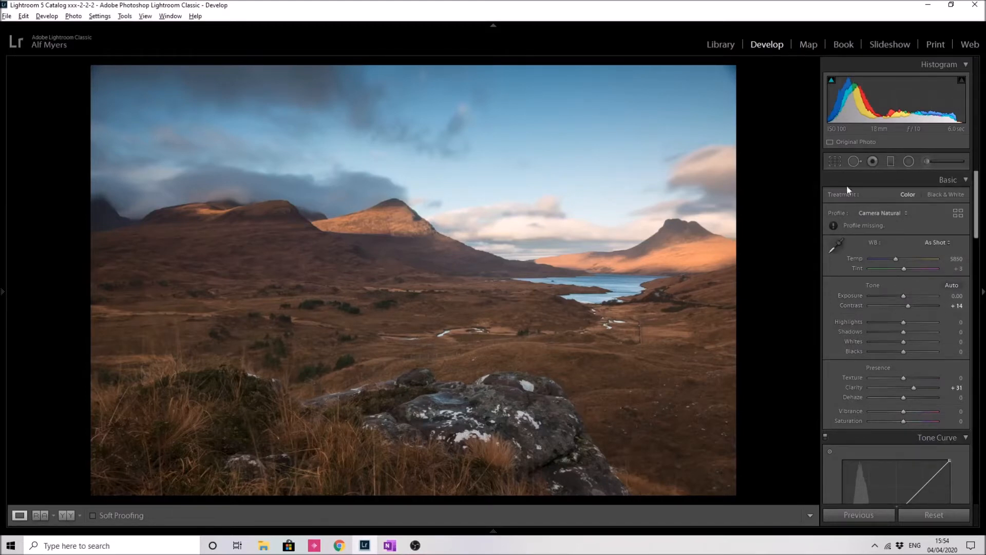
Step: Crop the photo by pulling the top-left corner inward, trimming the top and left edges, and apply the crop
{"action": "left_click", "coordinate": [837, 162]}
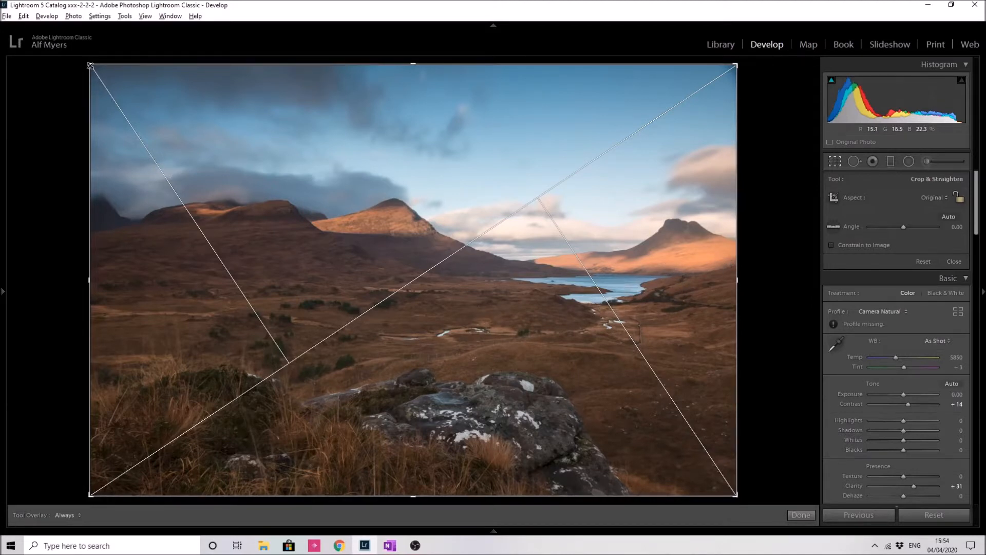
{"action": "left_click_drag", "start_coordinate": [90, 66], "coordinate": [114, 103]}
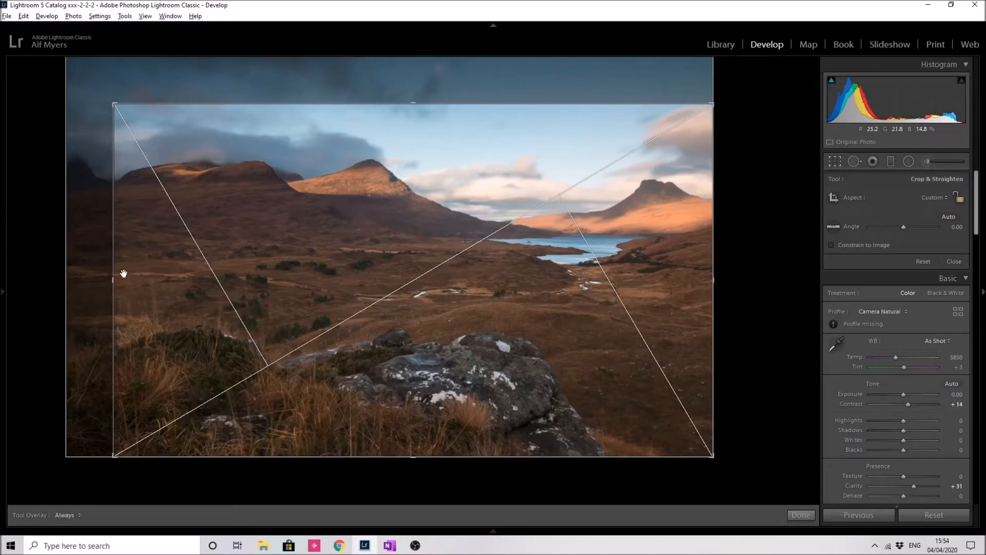
{"action": "left_click_drag", "start_coordinate": [116, 282], "coordinate": [119, 281]}
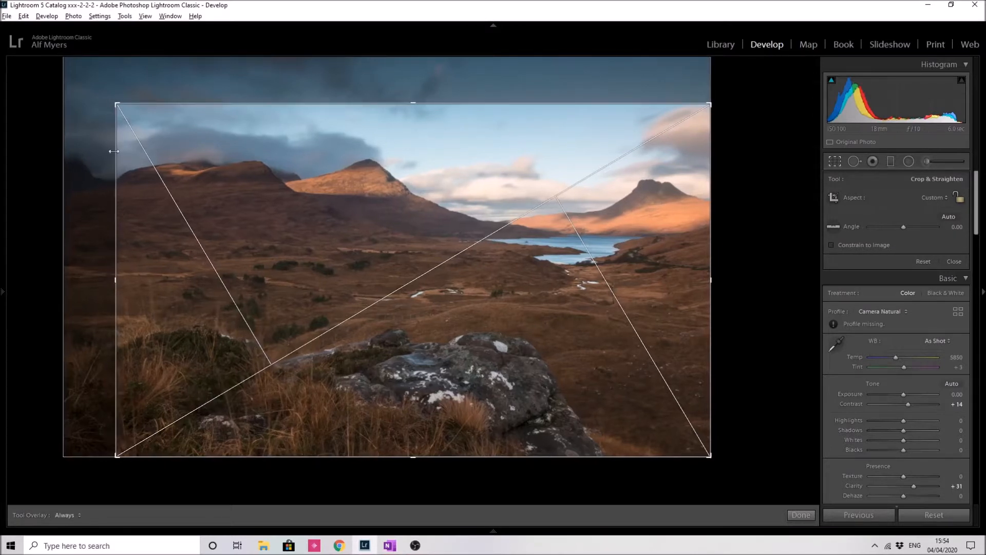
{"action": "left_click_drag", "start_coordinate": [117, 105], "coordinate": [122, 110]}
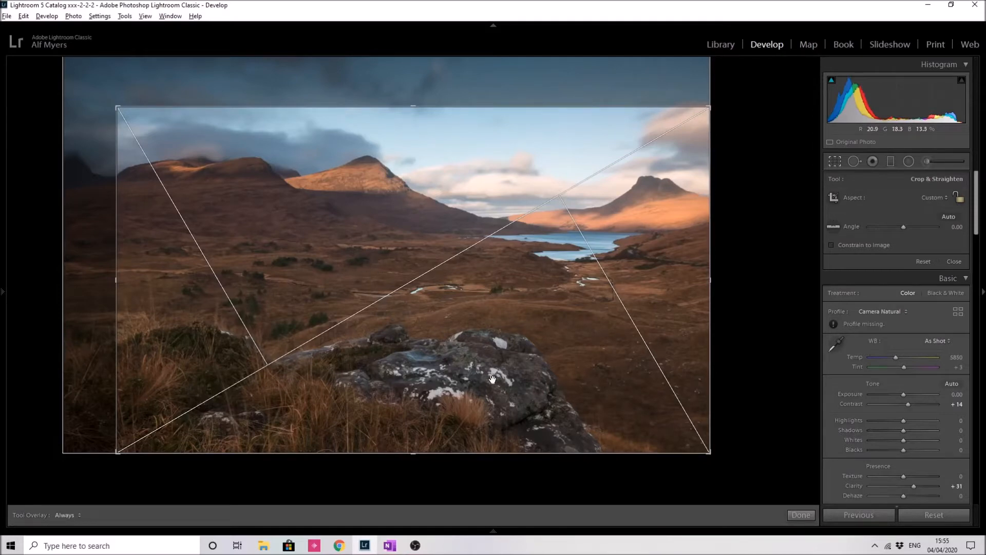
{"action": "left_click", "coordinate": [803, 514]}
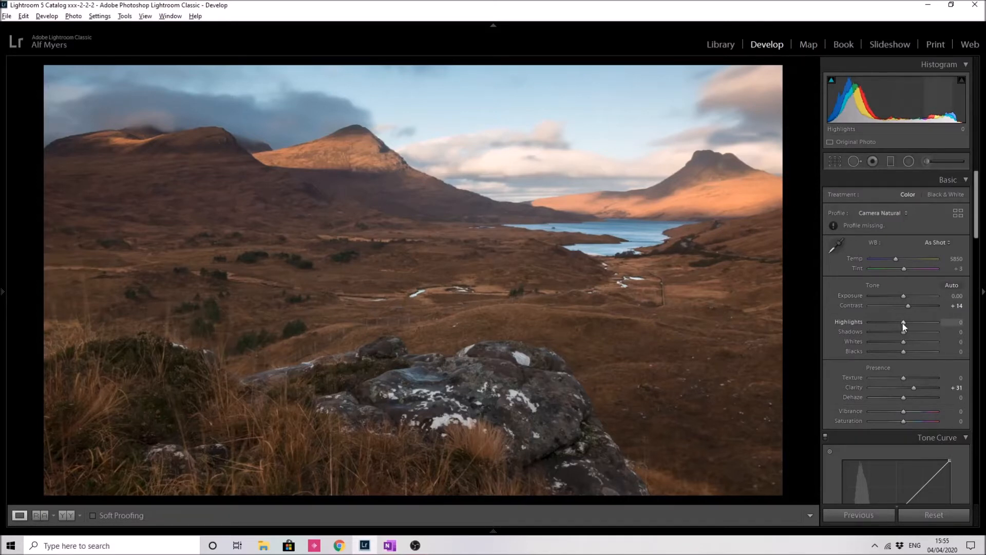
Step: Set Highlights to -100 and Shadows to +100
{"action": "left_click_drag", "start_coordinate": [902, 322], "coordinate": [839, 325]}
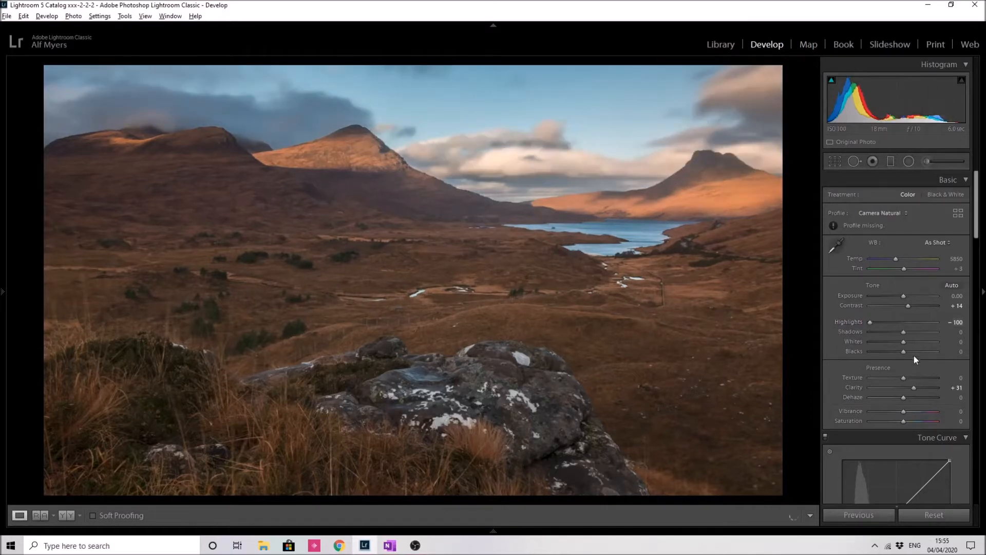
{"action": "left_click_drag", "start_coordinate": [905, 331], "coordinate": [980, 331]}
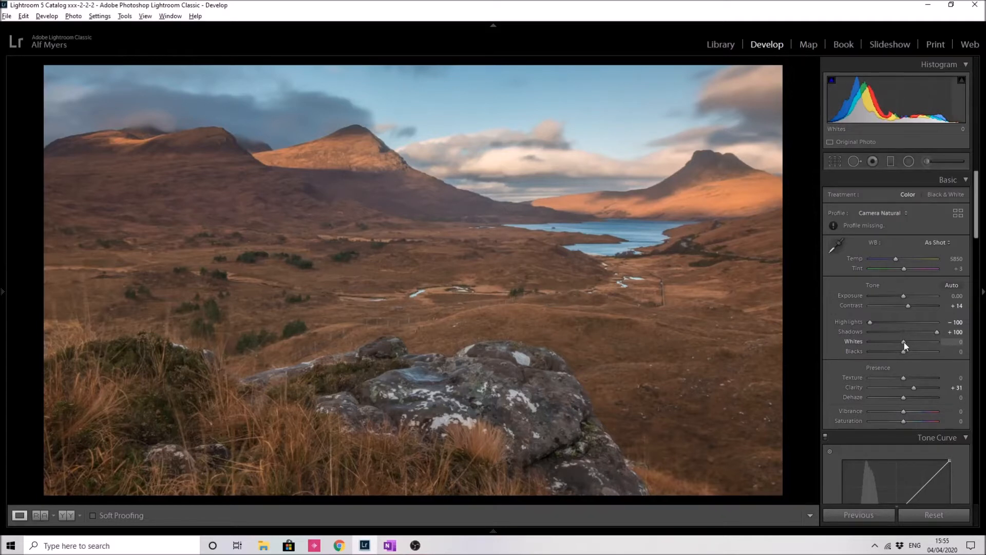
Step: Set Whites to +32 and Blacks to -37
{"action": "left_click_drag", "start_coordinate": [904, 342], "coordinate": [906, 342]}
{"action": "left_click_drag", "start_coordinate": [908, 345], "coordinate": [917, 347]}
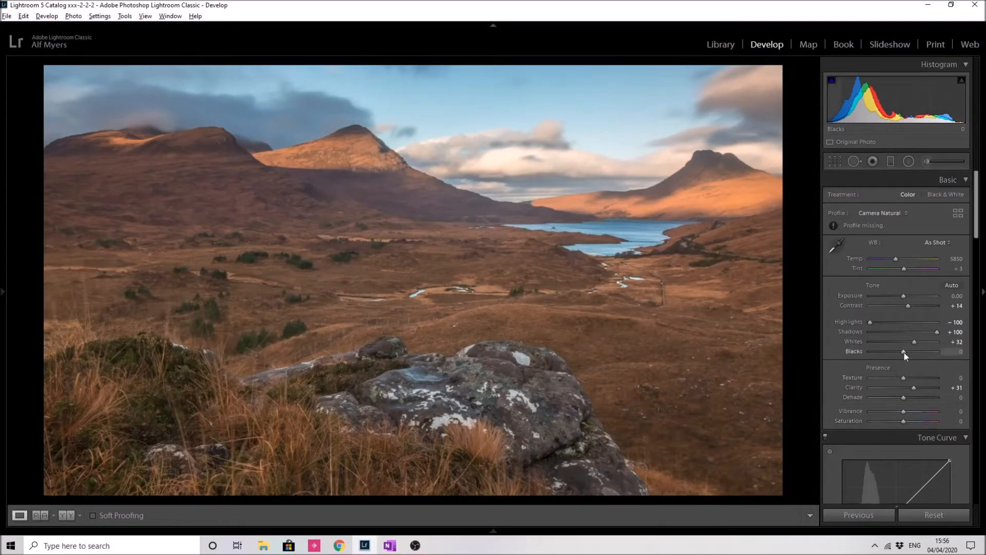
{"action": "left_click_drag", "start_coordinate": [903, 353], "coordinate": [891, 354]}
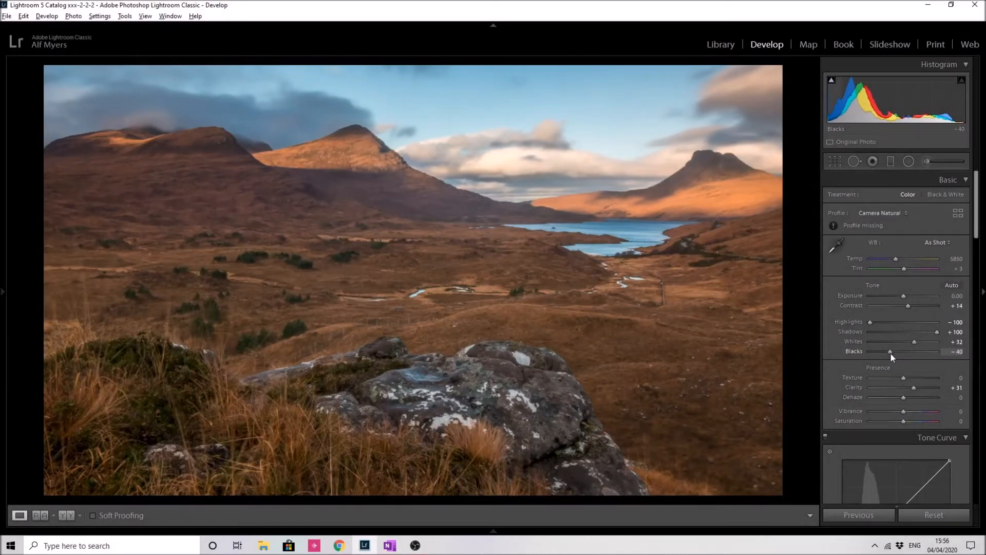
{"action": "left_click_drag", "start_coordinate": [891, 353], "coordinate": [892, 354]}
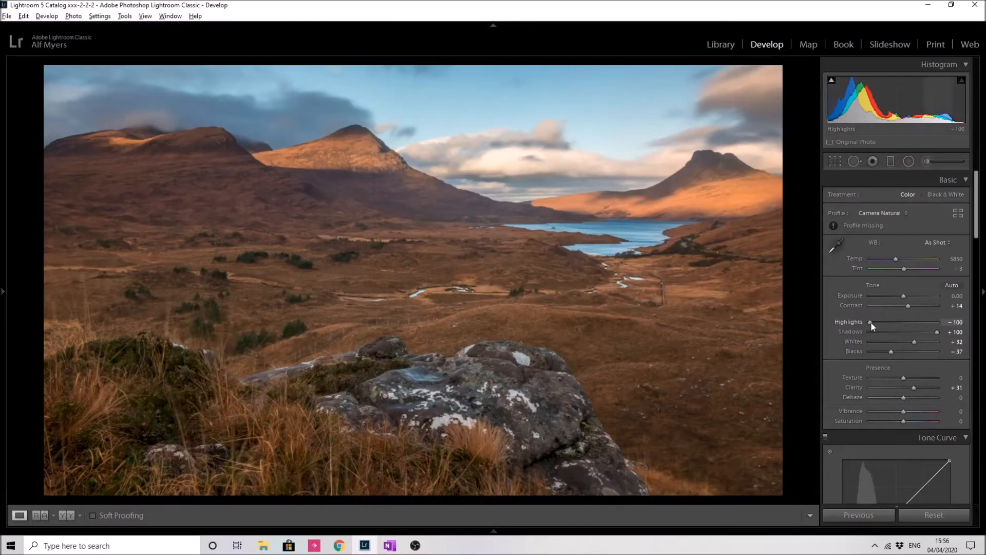
Step: Set Highlights to -85 and Shadows to +74
{"action": "left_click_drag", "start_coordinate": [871, 322], "coordinate": [872, 322]}
{"action": "left_click_drag", "start_coordinate": [875, 321], "coordinate": [876, 322]}
{"action": "left_click_drag", "start_coordinate": [938, 331], "coordinate": [930, 331]}
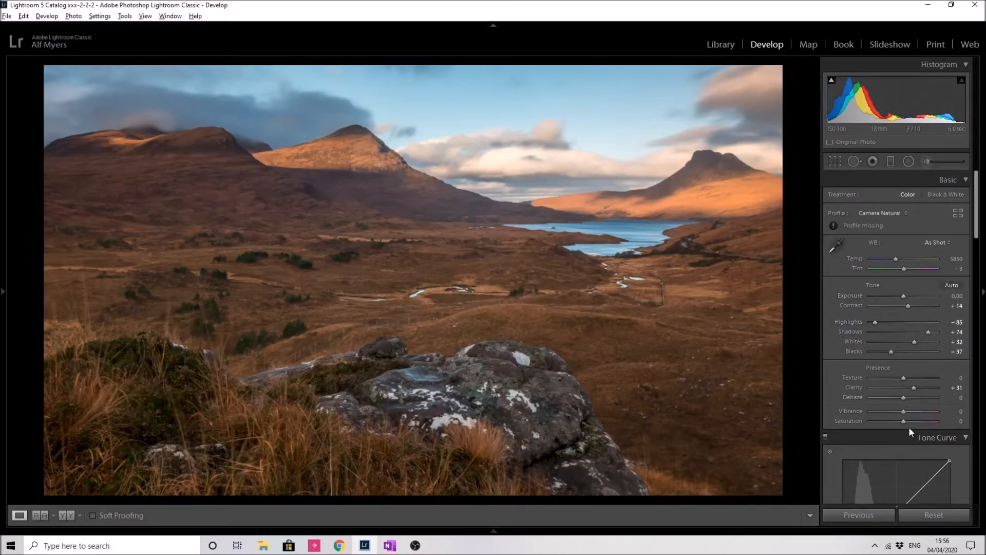
Step: Add two tone curve points, one in the shadows and one in the upper midtones, shaping a gentle S-curve
{"action": "left_click_drag", "start_coordinate": [977, 233], "coordinate": [977, 261]}
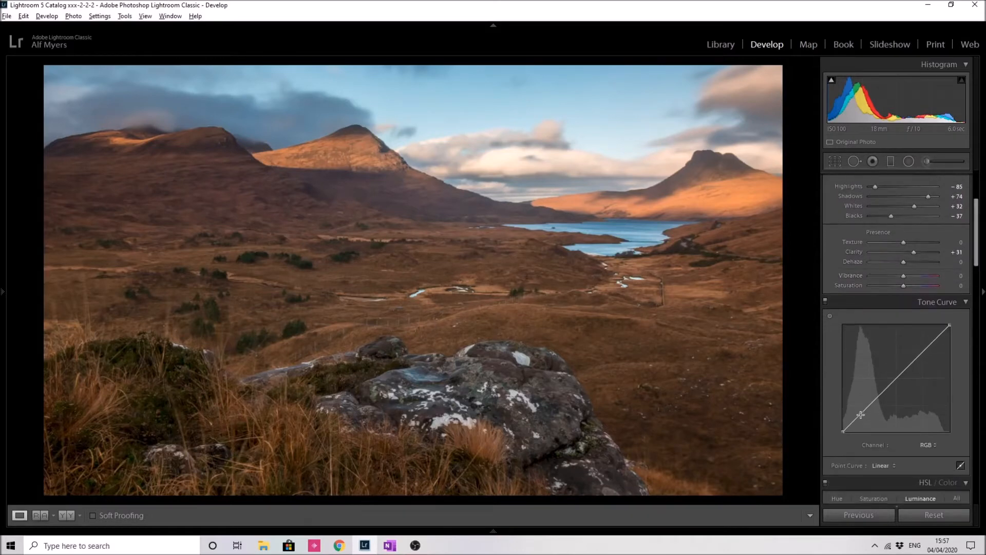
{"action": "left_click", "coordinate": [863, 413]}
{"action": "left_click_drag", "start_coordinate": [862, 412], "coordinate": [862, 414]}
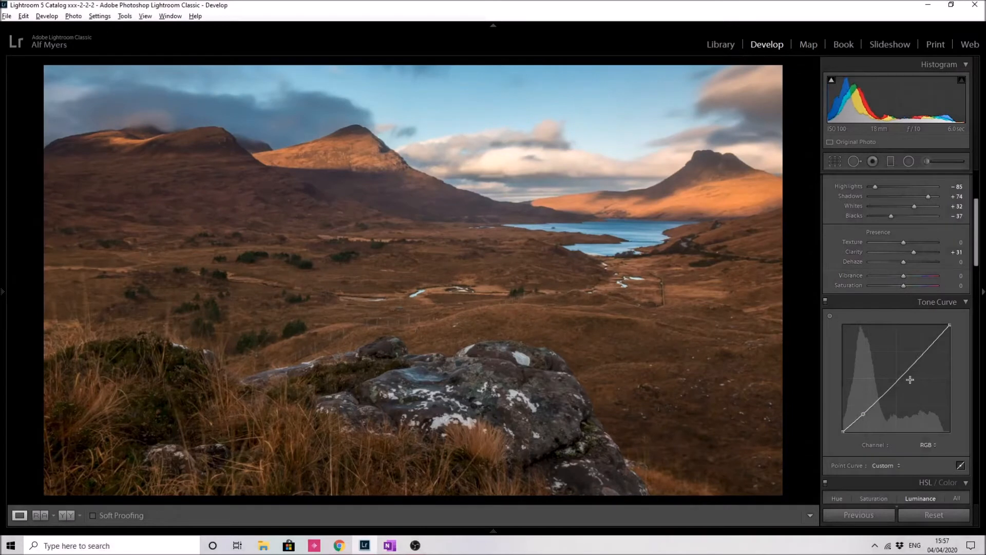
{"action": "left_click_drag", "start_coordinate": [908, 371], "coordinate": [907, 366]}
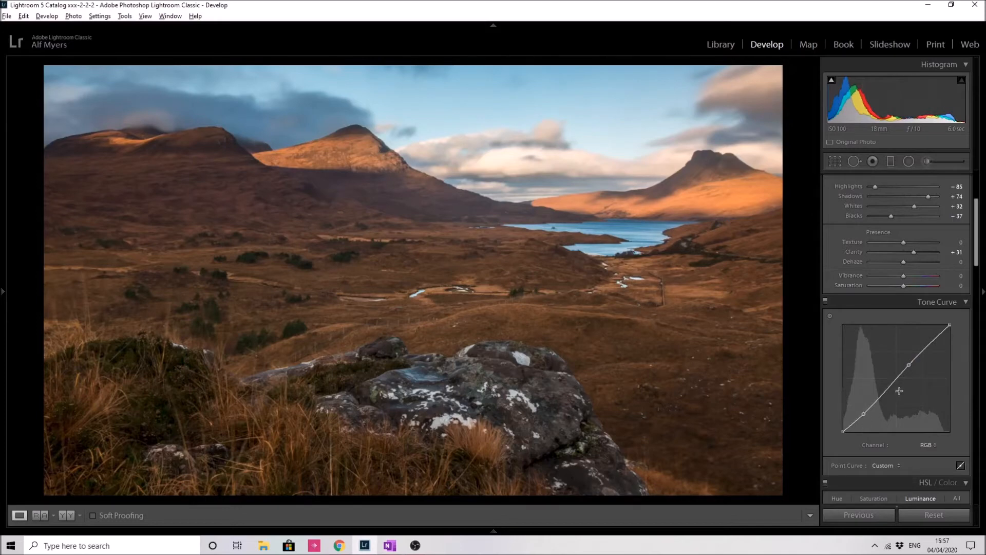
{"action": "left_click_drag", "start_coordinate": [911, 367], "coordinate": [910, 368]}
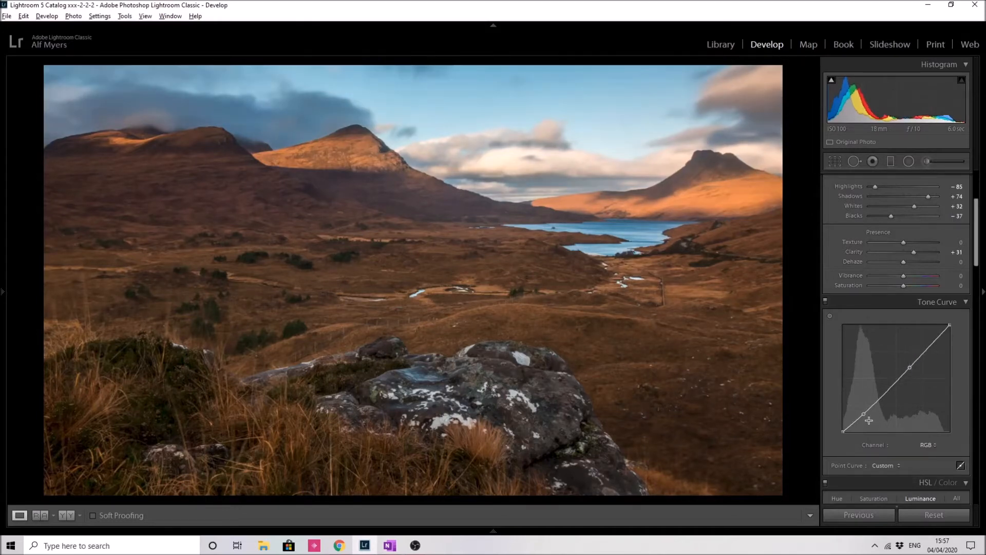
{"action": "left_click_drag", "start_coordinate": [864, 414], "coordinate": [865, 415]}
{"action": "left_click_drag", "start_coordinate": [909, 367], "coordinate": [913, 364]}
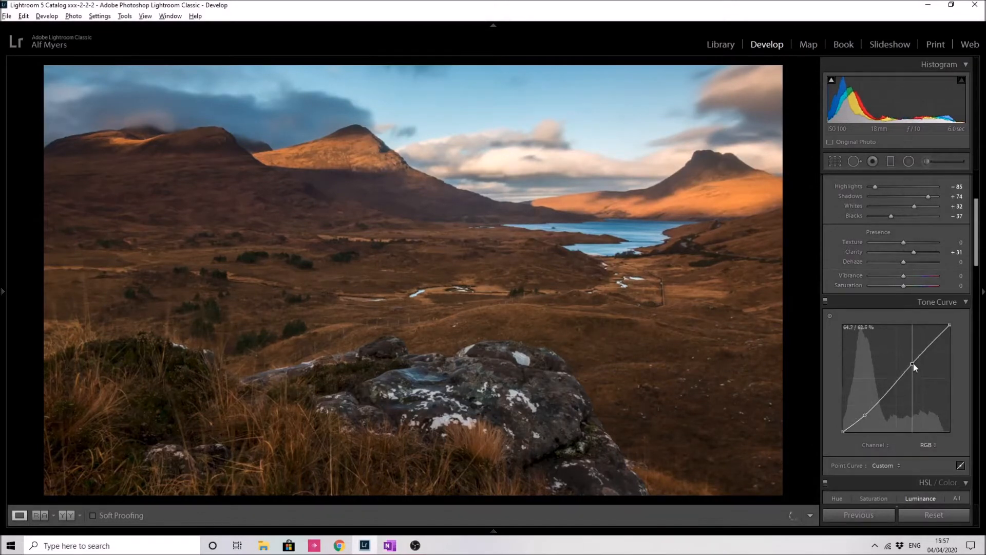
{"action": "left_click_drag", "start_coordinate": [867, 415], "coordinate": [862, 412]}
{"action": "left_click_drag", "start_coordinate": [914, 365], "coordinate": [911, 363]}
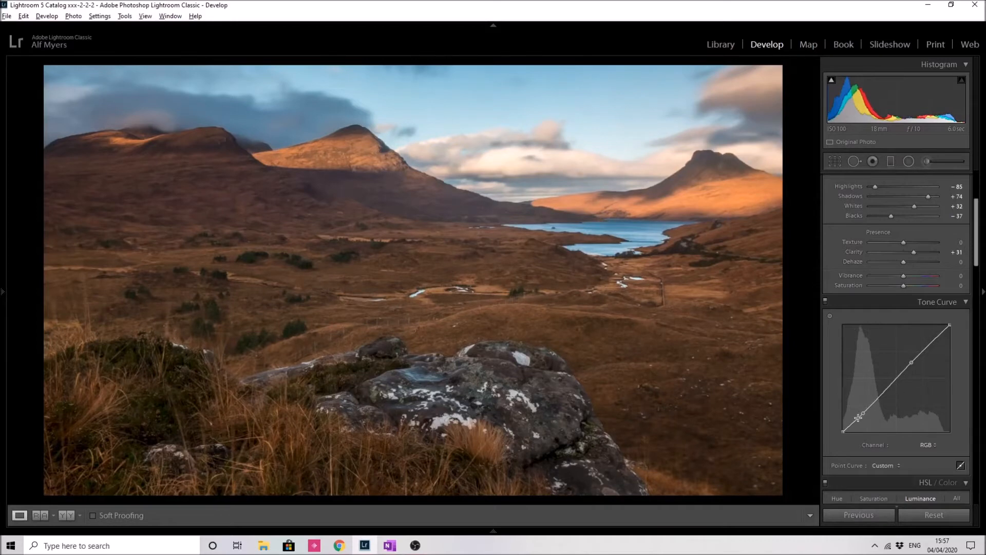
{"action": "left_click_drag", "start_coordinate": [865, 415], "coordinate": [863, 415]}
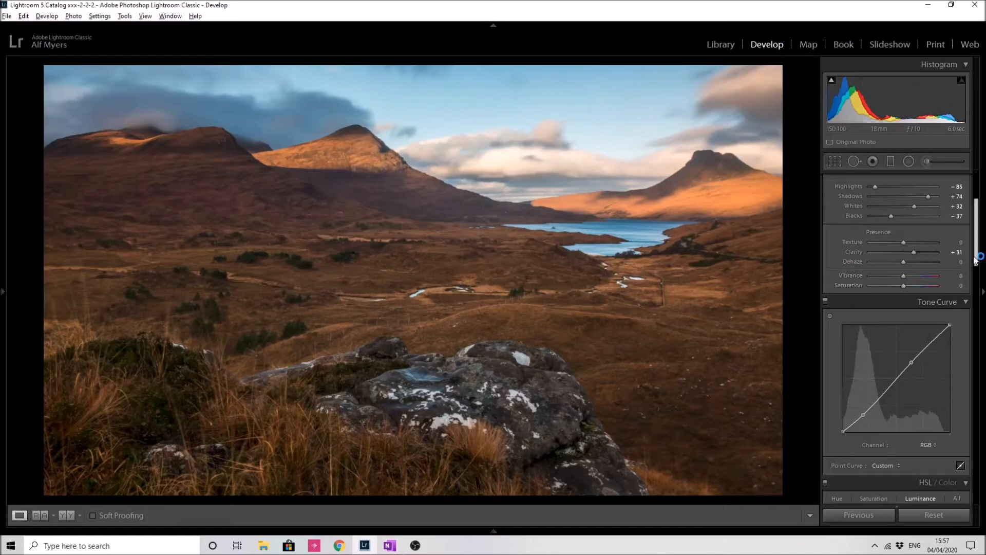
Step: Set Exposure to -0.08
{"action": "left_click_drag", "start_coordinate": [977, 259], "coordinate": [978, 245]}
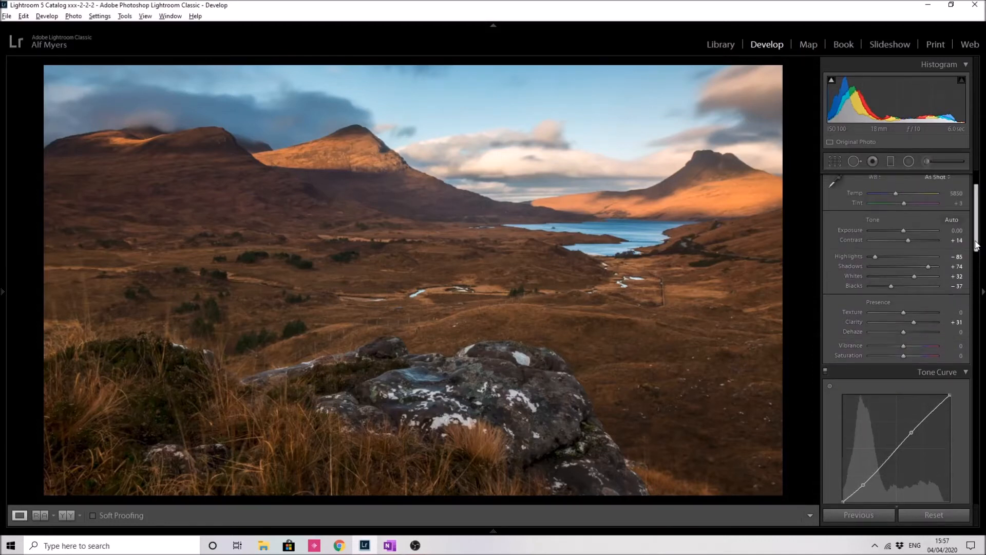
{"action": "left_click_drag", "start_coordinate": [905, 232], "coordinate": [903, 230]}
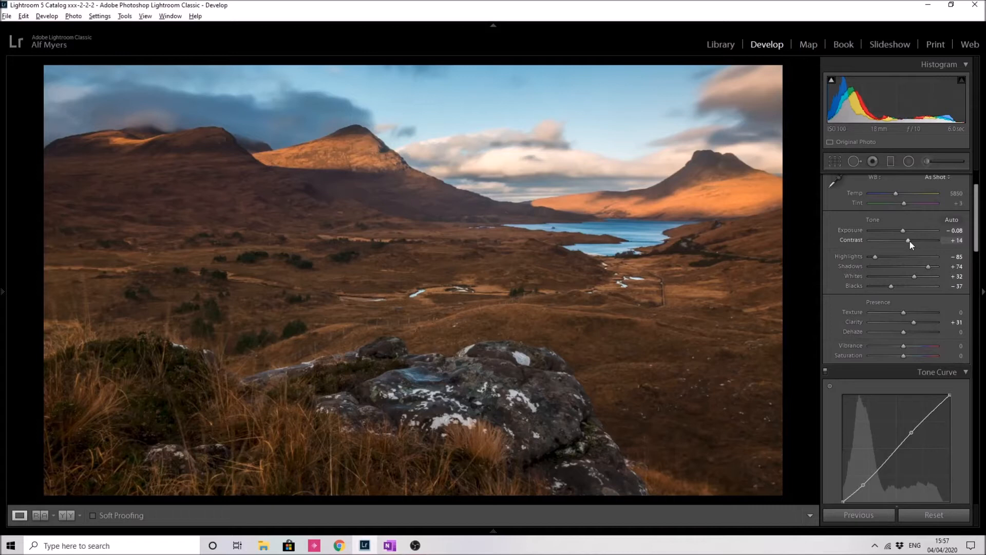
Step: Set Clarity to +18 and Texture to +15 while checking the rock detail up close
{"action": "mouse_move", "coordinate": [976, 242]}
{"action": "left_mouse_down"}
{"action": "mouse_move", "coordinate": [976, 282]}
{"action": "mouse_move", "coordinate": [975, 244]}
{"action": "left_mouse_up"}
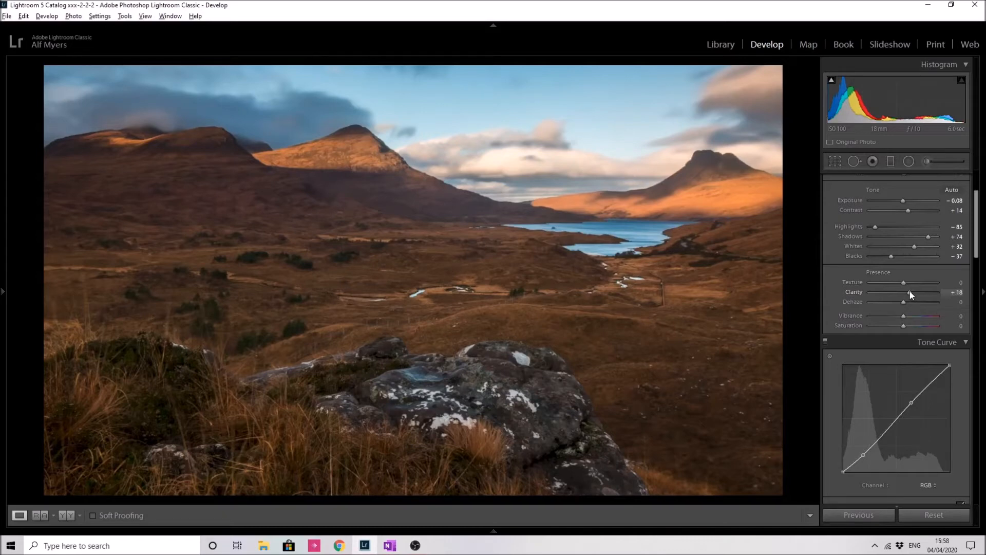
{"action": "left_click", "coordinate": [505, 367]}
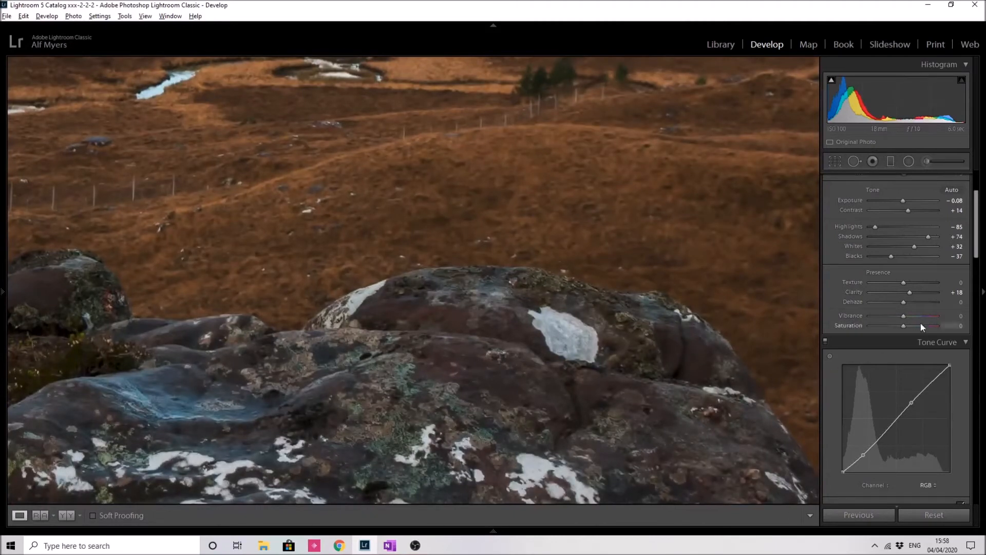
{"action": "left_click_drag", "start_coordinate": [906, 286], "coordinate": [909, 288]}
{"action": "scroll", "coordinate": [437, 200], "scroll_direction": "up", "scroll_amount": 5}
{"action": "scroll", "coordinate": [502, 233], "scroll_direction": "up", "scroll_amount": 4}
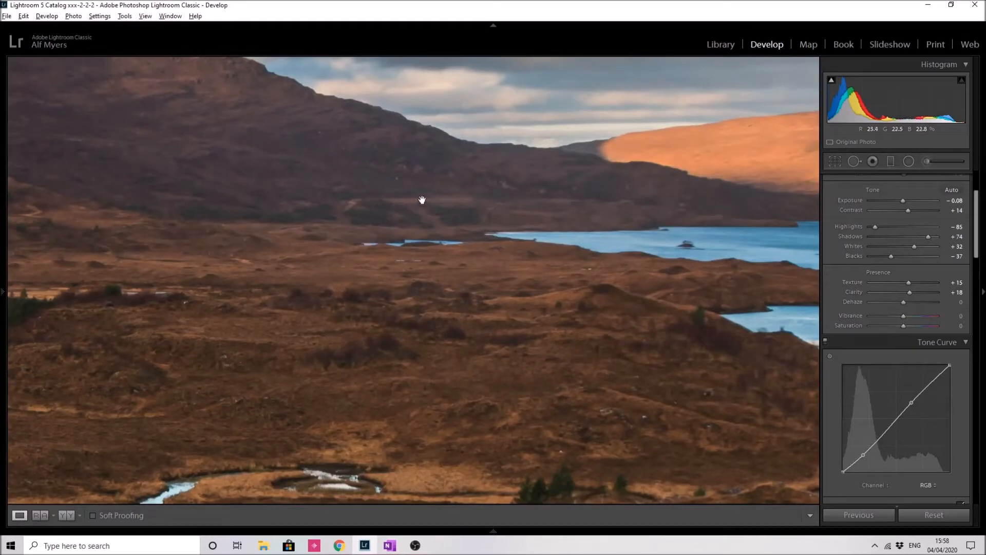
{"action": "left_click", "coordinate": [346, 215]}
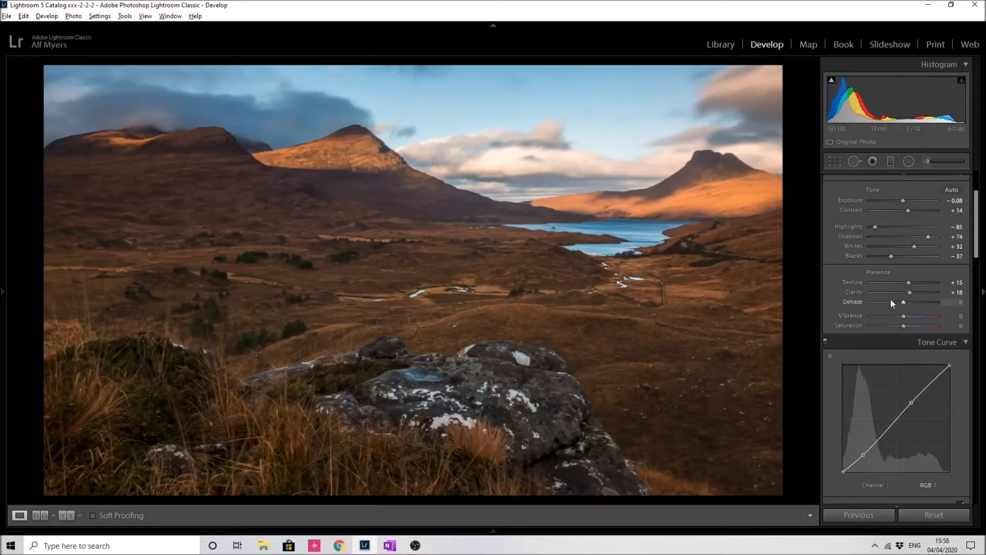
Step: Set Dehaze to +25
{"action": "left_click_drag", "start_coordinate": [905, 303], "coordinate": [908, 304]}
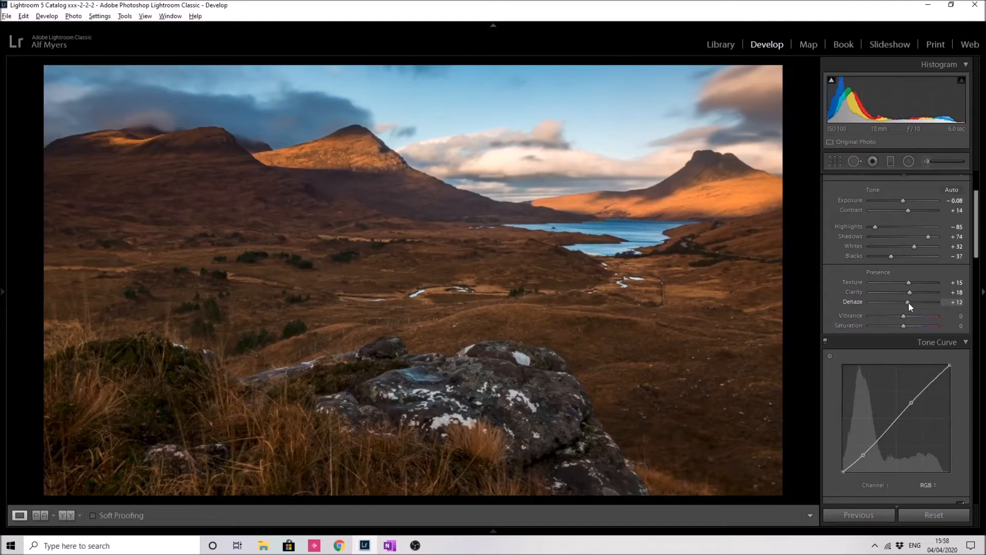
{"action": "left_click_drag", "start_coordinate": [908, 304], "coordinate": [911, 303]}
{"action": "left_click_drag", "start_coordinate": [911, 304], "coordinate": [911, 304]}
{"action": "left_click_drag", "start_coordinate": [910, 303], "coordinate": [912, 304]}
{"action": "left_click_drag", "start_coordinate": [911, 303], "coordinate": [914, 304]}
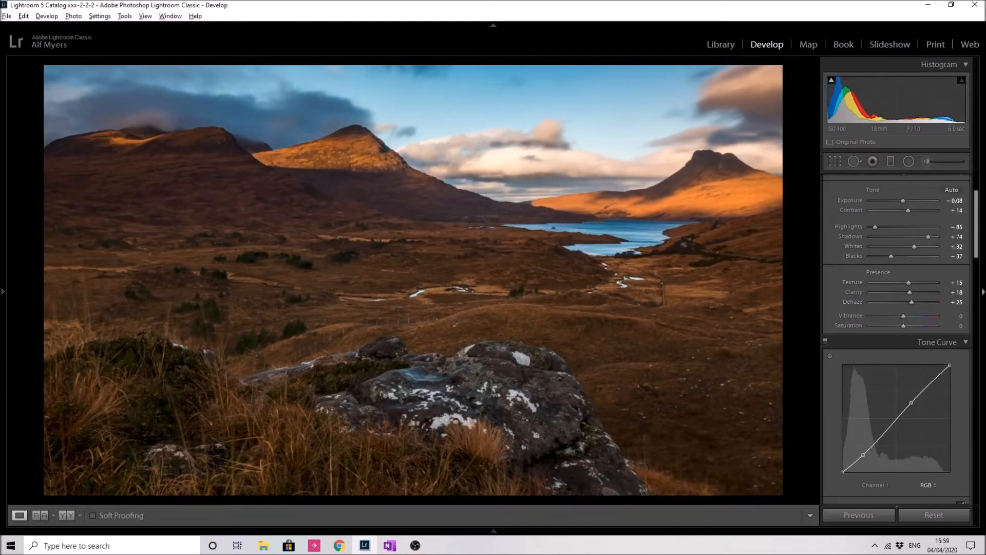
Step: Set a custom white balance by sampling a neutral area of the foreground rock with the white balance picker
{"action": "left_click_drag", "start_coordinate": [976, 250], "coordinate": [976, 220]}
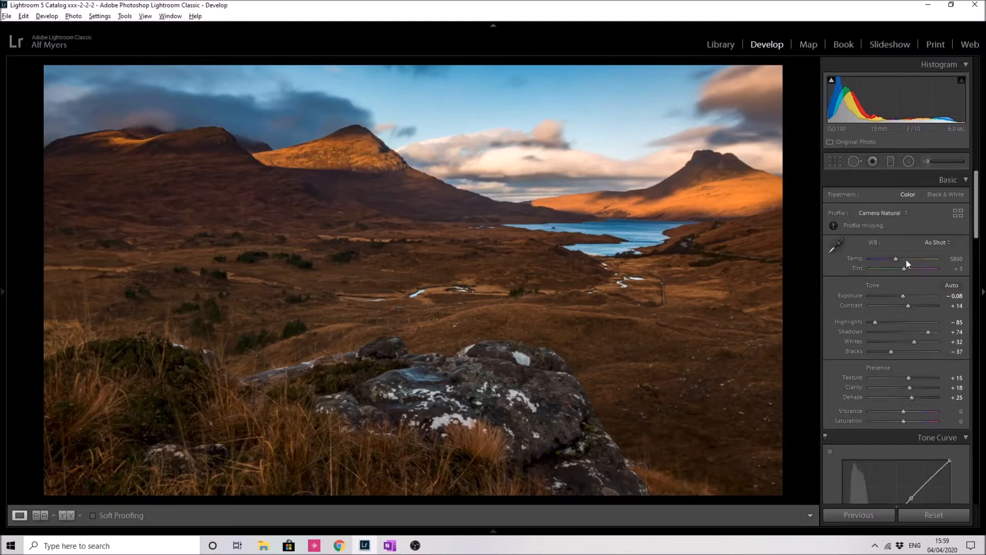
{"action": "left_click", "coordinate": [838, 250]}
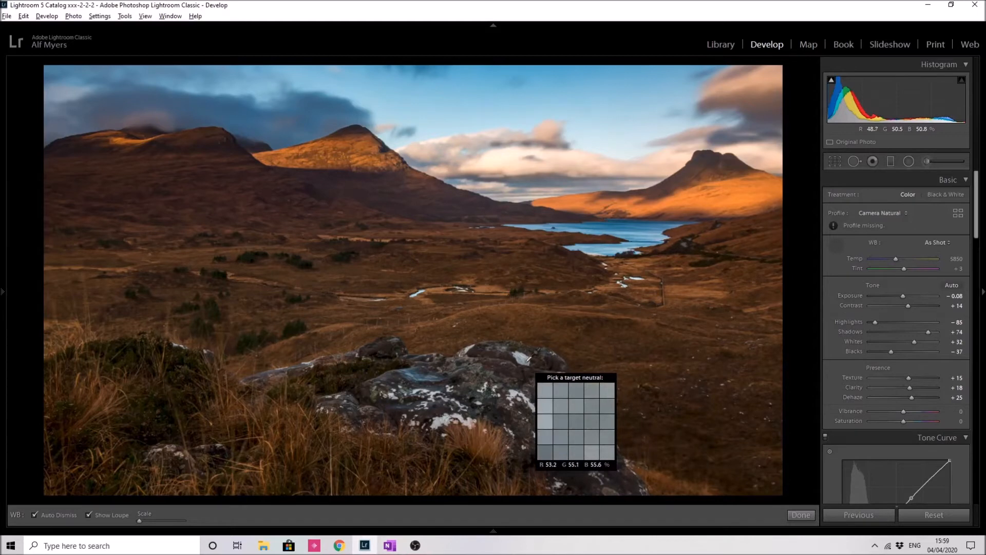
{"action": "key", "text": "Escape"}
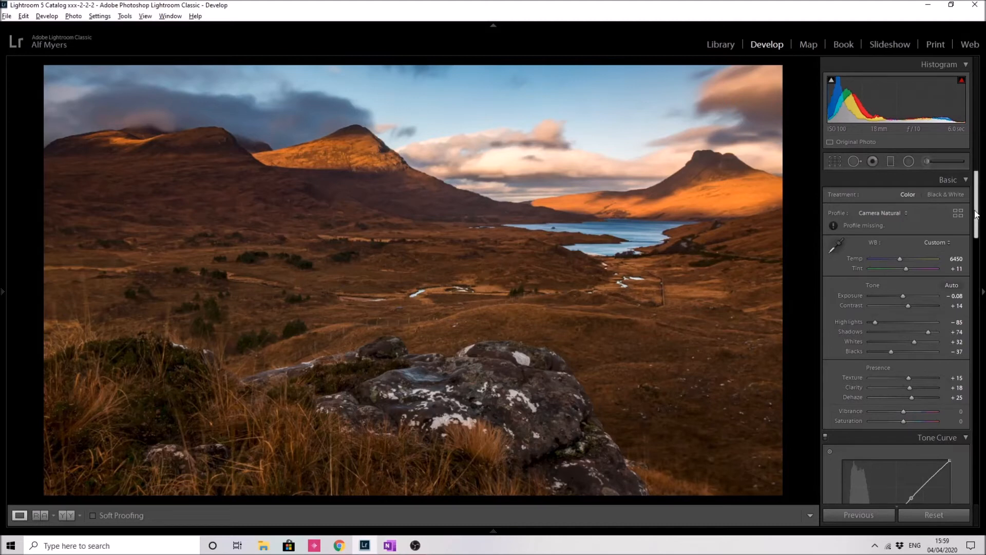
Step: Open the Adjustment Brush, switch the effect to Dodge (Lighten), and paint over the foreground rock at brush size 13
{"action": "left_click_drag", "start_coordinate": [979, 221], "coordinate": [973, 177]}
{"action": "left_click", "coordinate": [926, 161]}
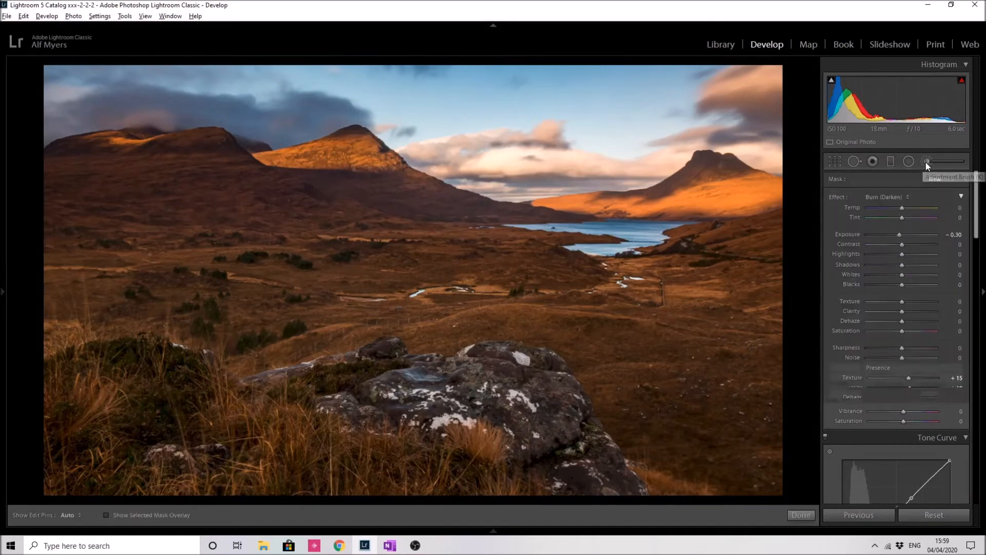
{"action": "left_click", "coordinate": [907, 197]}
{"action": "left_click", "coordinate": [845, 417]}
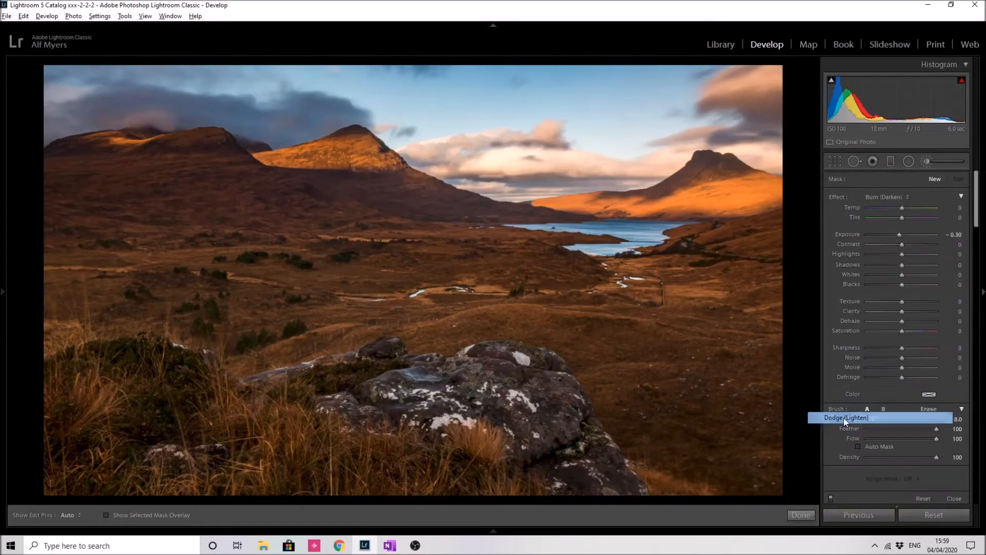
{"action": "scroll", "coordinate": [593, 467], "scroll_direction": "up", "scroll_amount": 2}
{"action": "mouse_move", "coordinate": [565, 438]}
{"action": "left_mouse_down"}
{"action": "mouse_move", "coordinate": [539, 391]}
{"action": "mouse_move", "coordinate": [509, 385]}
{"action": "mouse_move", "coordinate": [350, 397]}
{"action": "mouse_move", "coordinate": [502, 416]}
{"action": "mouse_move", "coordinate": [574, 472]}
{"action": "mouse_move", "coordinate": [529, 412]}
{"action": "mouse_move", "coordinate": [427, 384]}
{"action": "mouse_move", "coordinate": [282, 396]}
{"action": "mouse_move", "coordinate": [383, 371]}
{"action": "mouse_move", "coordinate": [328, 401]}
{"action": "mouse_move", "coordinate": [346, 416]}
{"action": "mouse_move", "coordinate": [476, 433]}
{"action": "mouse_move", "coordinate": [595, 474]}
{"action": "mouse_move", "coordinate": [513, 373]}
{"action": "mouse_move", "coordinate": [388, 370]}
{"action": "mouse_move", "coordinate": [297, 394]}
{"action": "left_mouse_up"}
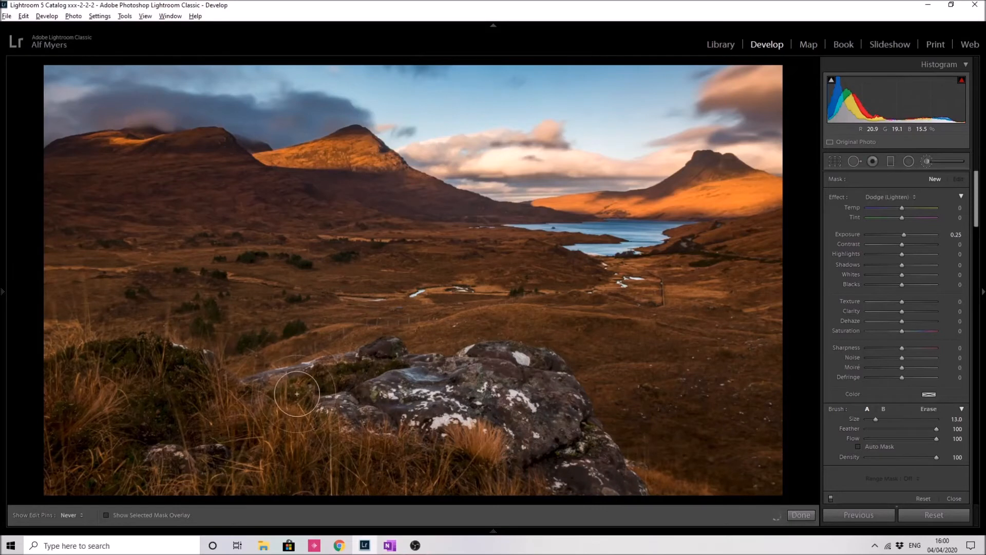
Step: Erase the dodge mask's overspill around the rock edges with a size 6 auto-masked eraser
{"action": "left_click", "coordinate": [106, 515]}
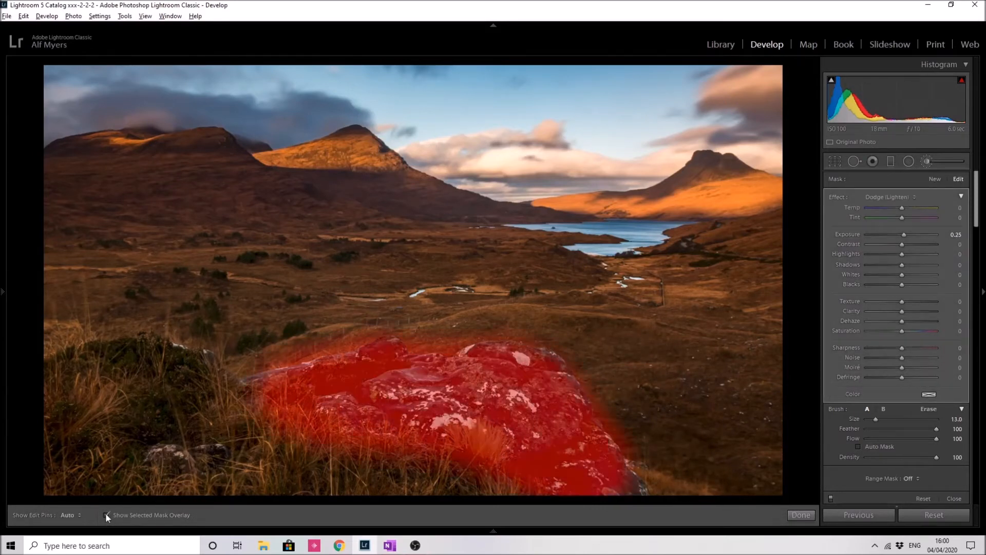
{"action": "left_click", "coordinate": [930, 409]}
{"action": "scroll", "coordinate": [637, 452], "scroll_direction": "up", "scroll_amount": 1}
{"action": "mouse_move", "coordinate": [638, 456]}
{"action": "left_mouse_down"}
{"action": "mouse_move", "coordinate": [546, 336]}
{"action": "mouse_move", "coordinate": [410, 339]}
{"action": "mouse_move", "coordinate": [433, 340]}
{"action": "mouse_move", "coordinate": [420, 343]}
{"action": "mouse_move", "coordinate": [476, 332]}
{"action": "mouse_move", "coordinate": [419, 337]}
{"action": "mouse_move", "coordinate": [372, 322]}
{"action": "mouse_move", "coordinate": [322, 348]}
{"action": "mouse_move", "coordinate": [331, 346]}
{"action": "mouse_move", "coordinate": [363, 338]}
{"action": "mouse_move", "coordinate": [253, 356]}
{"action": "mouse_move", "coordinate": [289, 332]}
{"action": "mouse_move", "coordinate": [248, 352]}
{"action": "mouse_move", "coordinate": [385, 312]}
{"action": "left_mouse_up"}
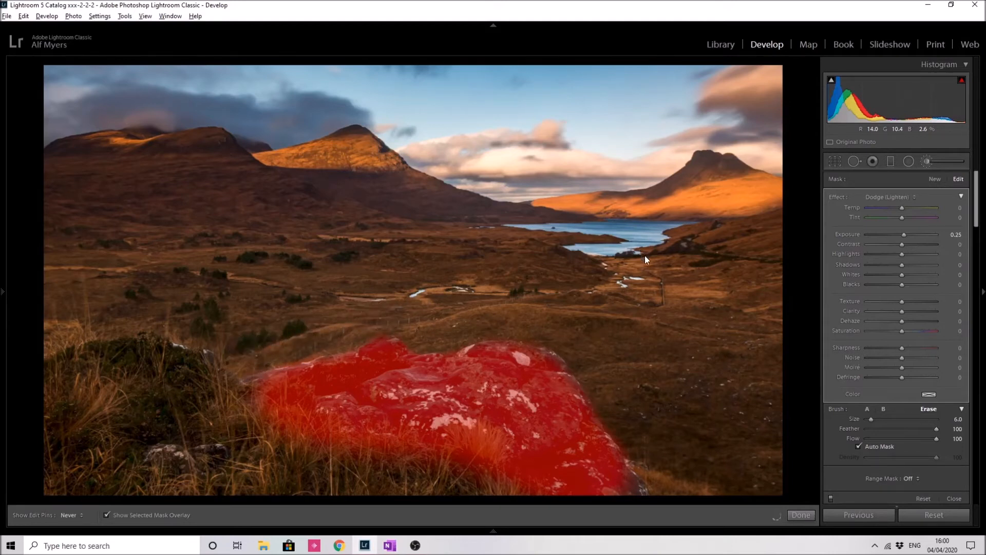
{"action": "left_click", "coordinate": [107, 514]}
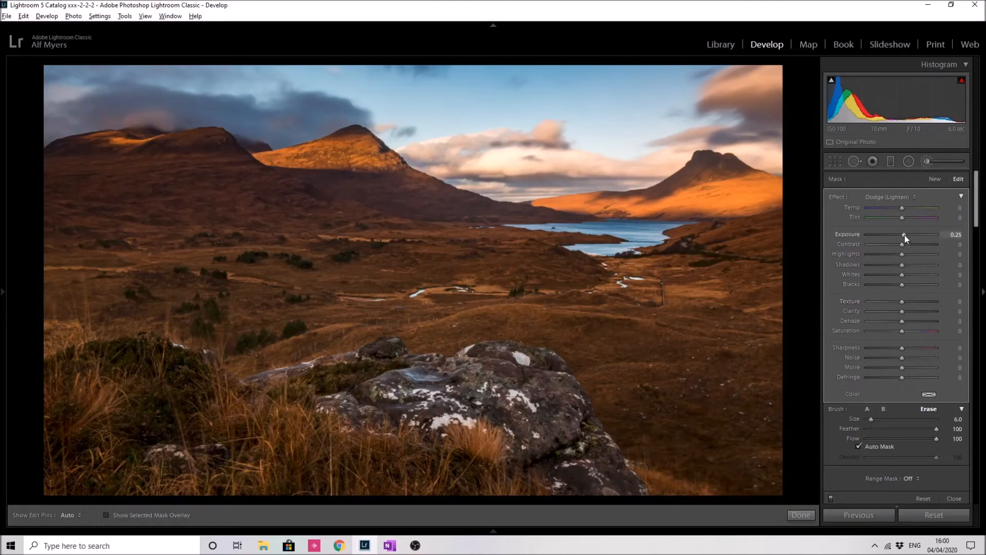
Step: Set the rock dodge to Exposure 0.33, Highlights 13, Whites 14, Texture 16 and Temp -2, then finish the brush
{"action": "left_click_drag", "start_coordinate": [905, 235], "coordinate": [905, 235]}
{"action": "left_click_drag", "start_coordinate": [904, 303], "coordinate": [909, 302]}
{"action": "left_click_drag", "start_coordinate": [902, 254], "coordinate": [906, 255]}
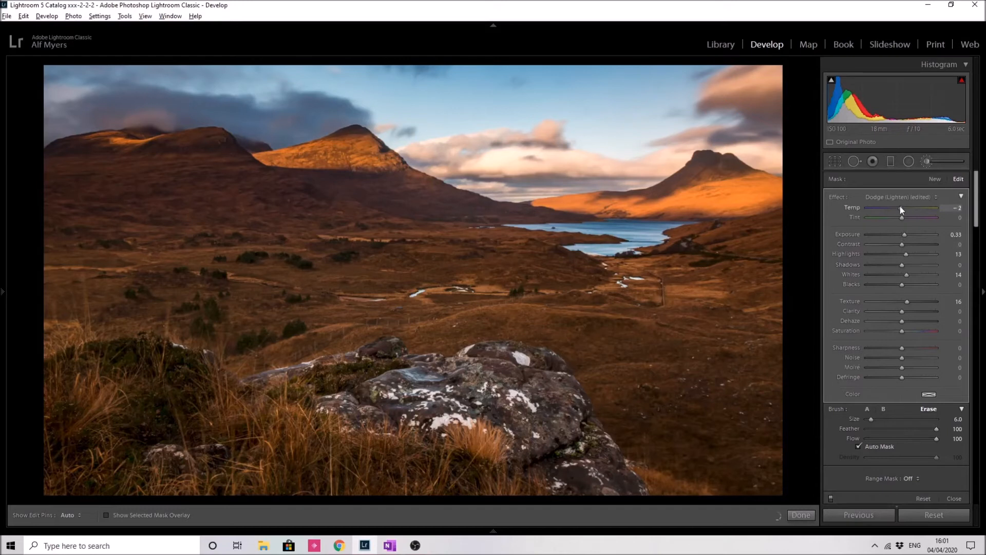
{"action": "left_click_drag", "start_coordinate": [899, 206], "coordinate": [898, 206]}
{"action": "left_click", "coordinate": [801, 515]}
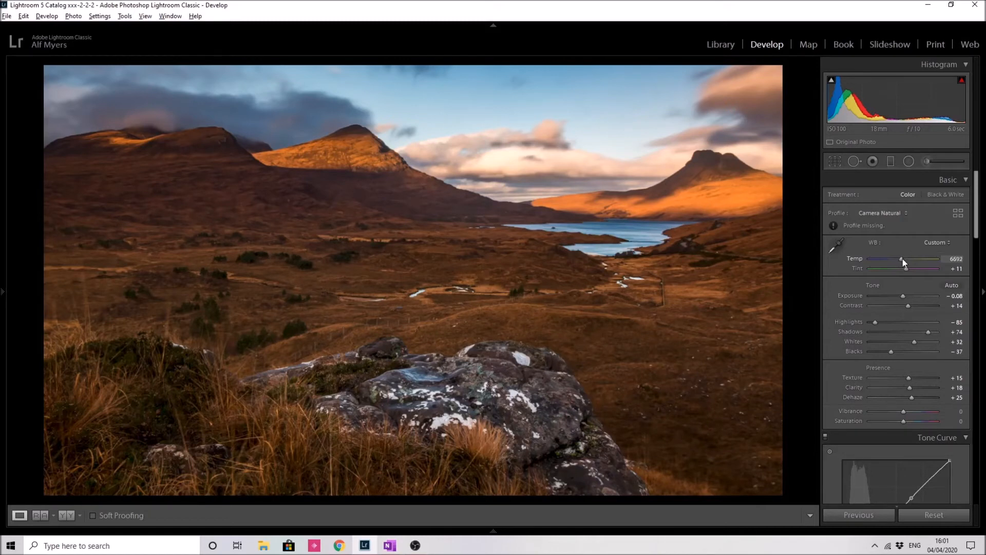
Step: Set the white balance Temp to 6923
{"action": "left_click_drag", "start_coordinate": [904, 261], "coordinate": [905, 261]}
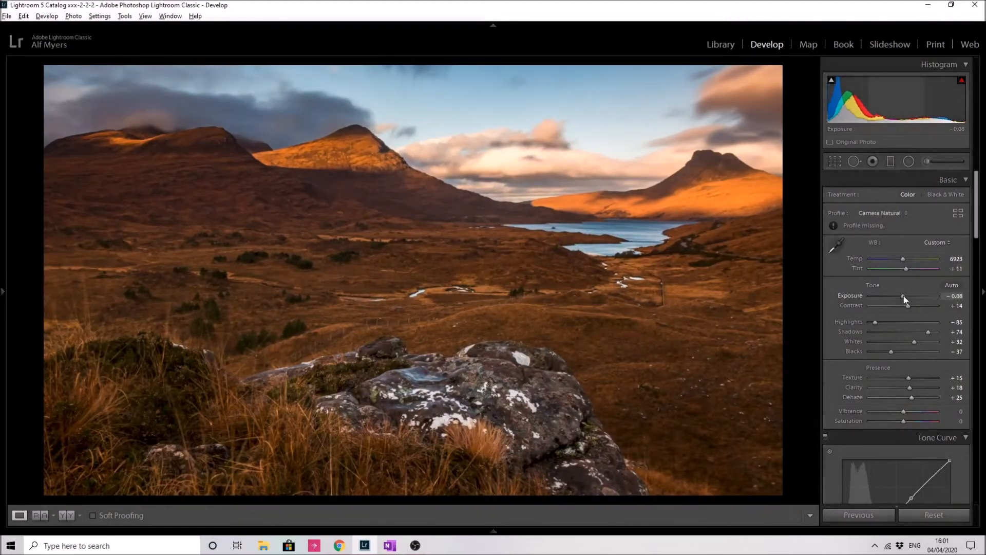
{"action": "left_click_drag", "start_coordinate": [977, 232], "coordinate": [978, 264]}
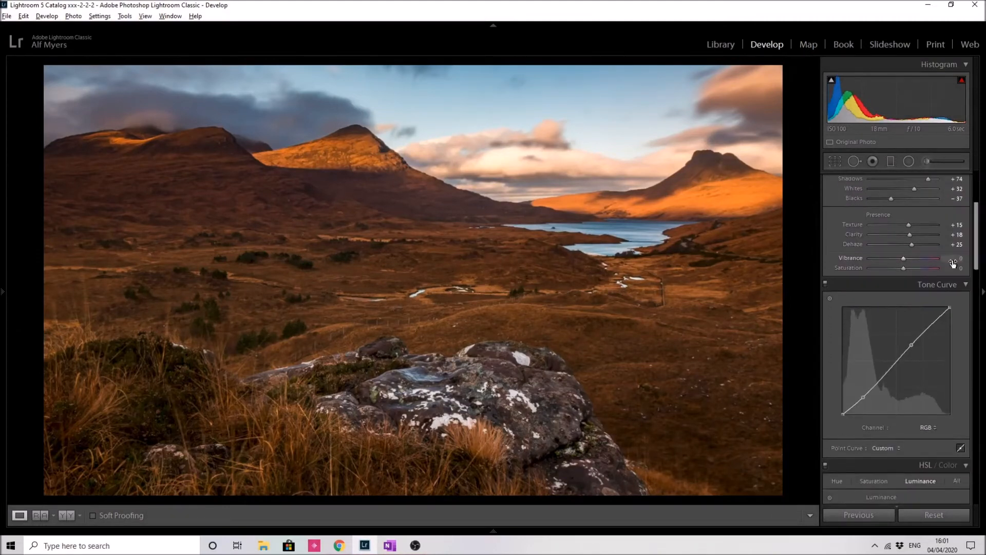
{"action": "scroll", "coordinate": [945, 231], "scroll_direction": "up", "scroll_amount": 3}
Step: Paint a new Dodge (Lighten) brush stroke at size 8 along the valley track from the rock toward the loch
{"action": "left_click", "coordinate": [926, 161]}
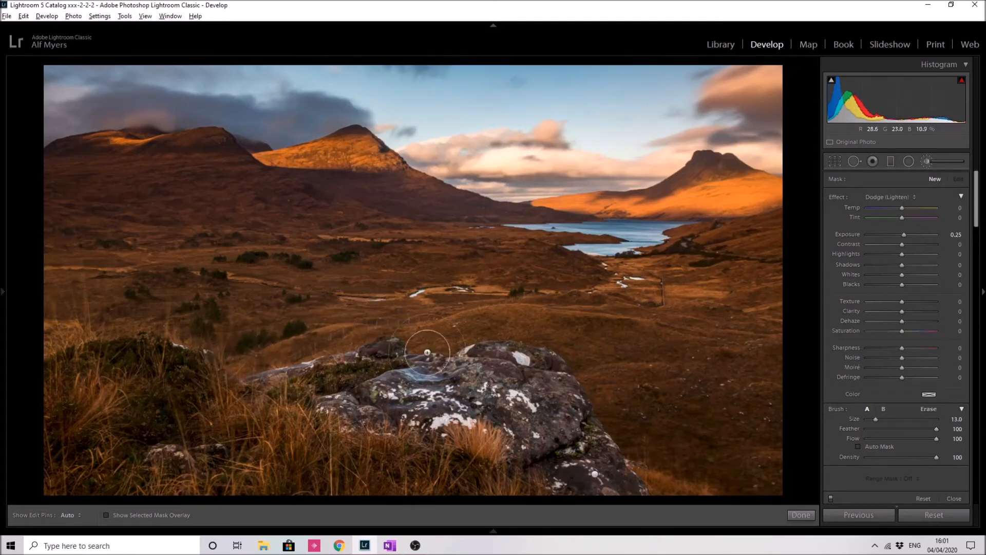
{"action": "scroll", "coordinate": [329, 352], "scroll_direction": "down", "scroll_amount": 3}
{"action": "mouse_move", "coordinate": [237, 358]}
{"action": "left_mouse_down"}
{"action": "mouse_move", "coordinate": [372, 320]}
{"action": "mouse_move", "coordinate": [590, 306]}
{"action": "mouse_move", "coordinate": [623, 299]}
{"action": "mouse_move", "coordinate": [627, 275]}
{"action": "mouse_move", "coordinate": [635, 285]}
{"action": "mouse_move", "coordinate": [610, 304]}
{"action": "mouse_move", "coordinate": [652, 293]}
{"action": "mouse_move", "coordinate": [669, 268]}
{"action": "mouse_move", "coordinate": [682, 271]}
{"action": "mouse_move", "coordinate": [670, 302]}
{"action": "mouse_move", "coordinate": [691, 289]}
{"action": "mouse_move", "coordinate": [630, 309]}
{"action": "mouse_move", "coordinate": [528, 302]}
{"action": "mouse_move", "coordinate": [375, 322]}
{"action": "mouse_move", "coordinate": [279, 361]}
{"action": "mouse_move", "coordinate": [363, 317]}
{"action": "mouse_move", "coordinate": [547, 296]}
{"action": "left_mouse_up"}
{"action": "scroll", "coordinate": [261, 355], "scroll_direction": "down", "scroll_amount": 2}
{"action": "mouse_move", "coordinate": [617, 297]}
{"action": "left_mouse_down"}
{"action": "mouse_move", "coordinate": [630, 272]}
{"action": "mouse_move", "coordinate": [692, 286]}
{"action": "mouse_move", "coordinate": [638, 305]}
{"action": "left_mouse_up"}
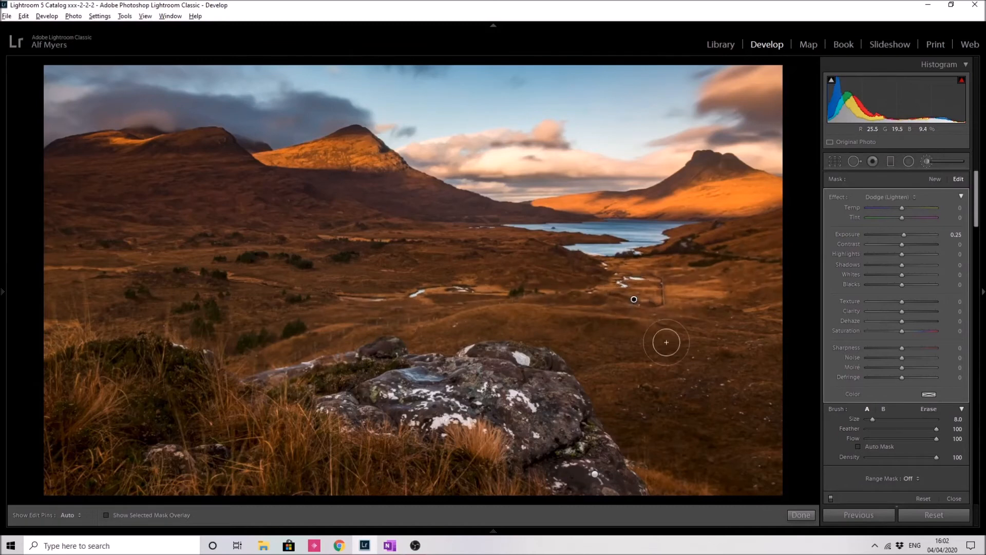
Step: Compare the track dodge with its effect toggled on and off, and set its Exposure to 0.09
{"action": "left_click", "coordinate": [831, 498]}
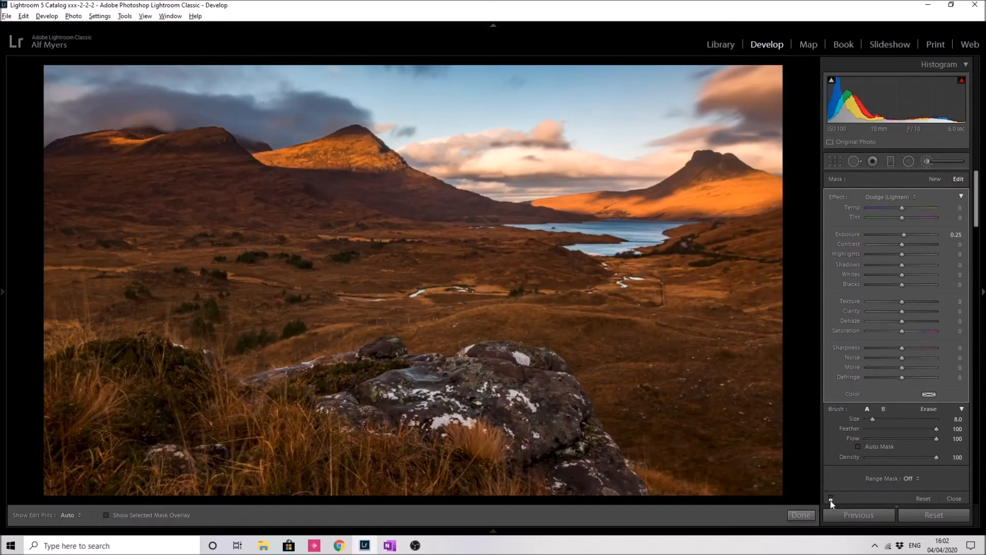
{"action": "left_click", "coordinate": [831, 499]}
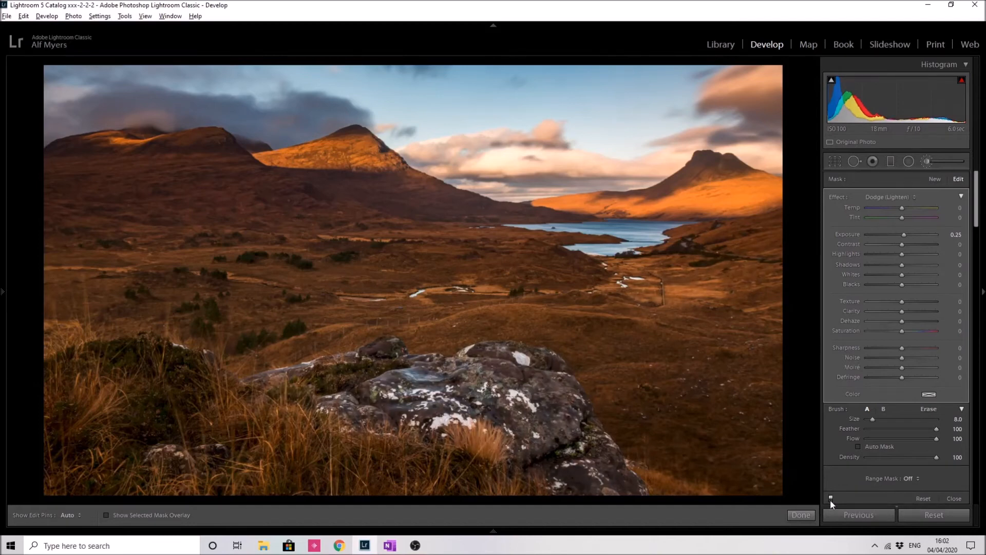
{"action": "left_click", "coordinate": [831, 499]}
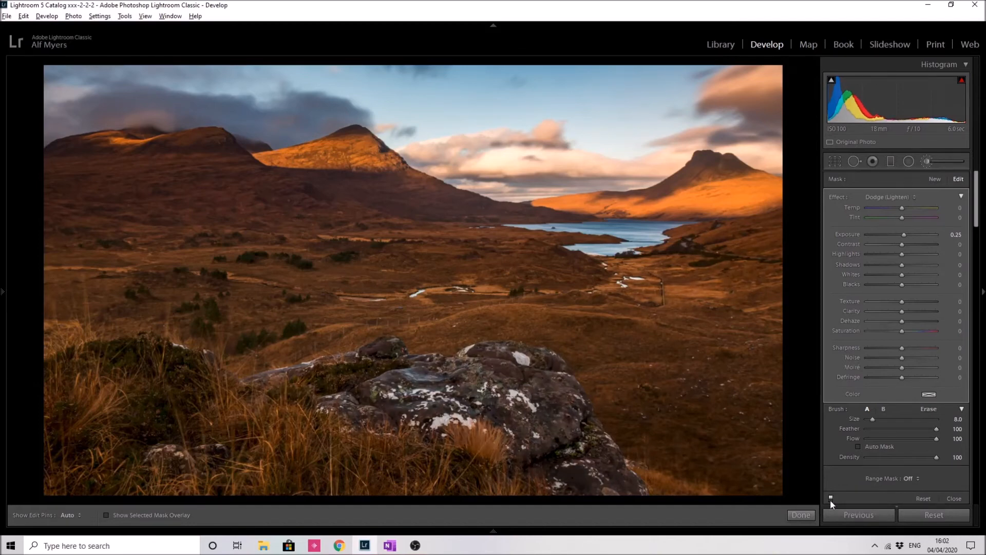
{"action": "left_click", "coordinate": [830, 499]}
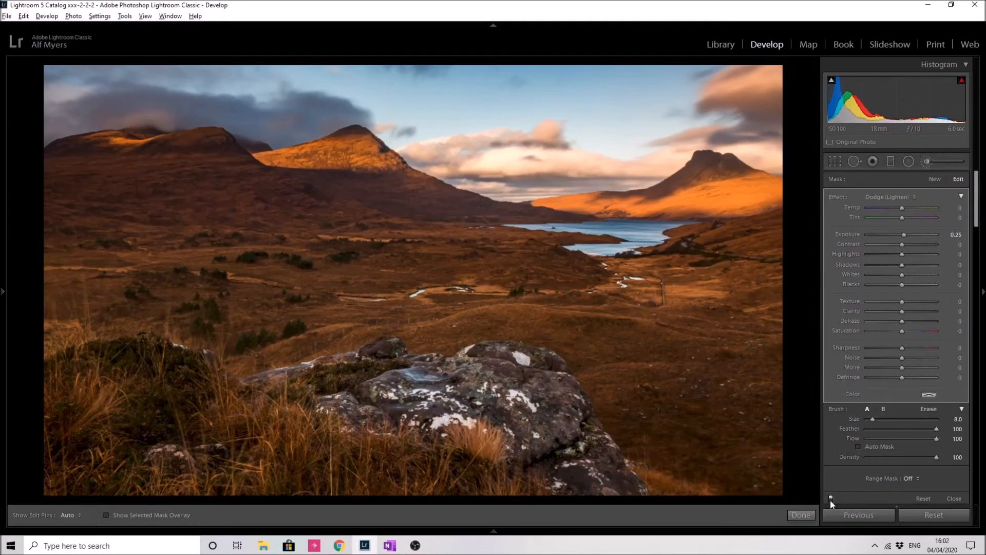
{"action": "left_click", "coordinate": [830, 499]}
{"action": "left_click", "coordinate": [831, 499]}
{"action": "left_click_drag", "start_coordinate": [904, 236], "coordinate": [902, 236]}
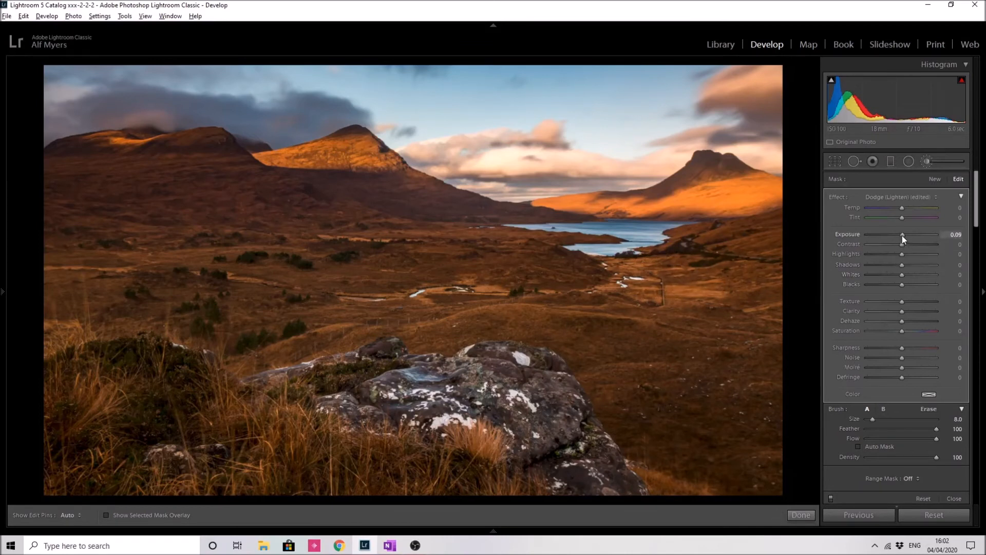
Step: Extend the track dodge mask toward the rock with the mask overlay shown
{"action": "left_click", "coordinate": [106, 514]}
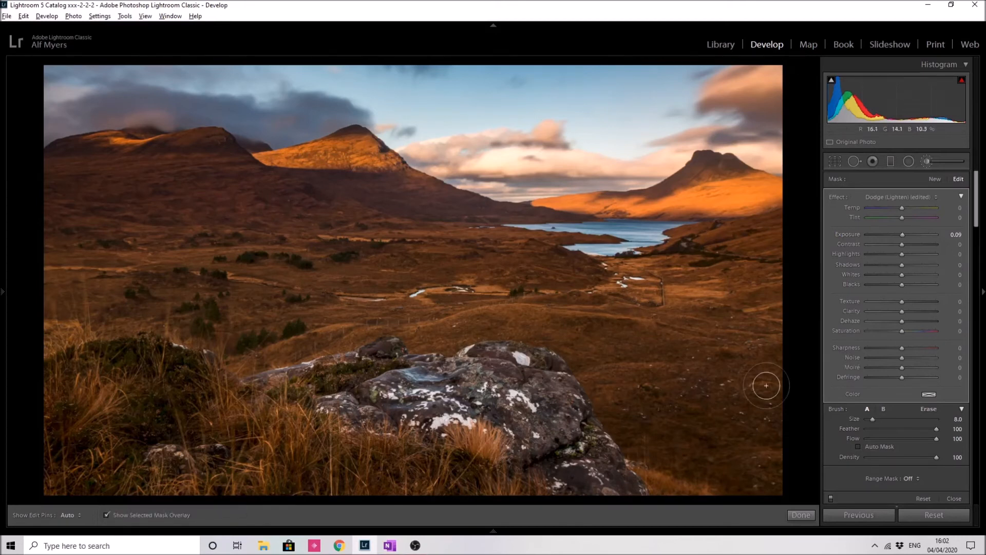
{"action": "key", "text": "h"}
{"action": "left_click_drag", "start_coordinate": [440, 303], "coordinate": [363, 327]}
{"action": "left_click_drag", "start_coordinate": [331, 345], "coordinate": [241, 361]}
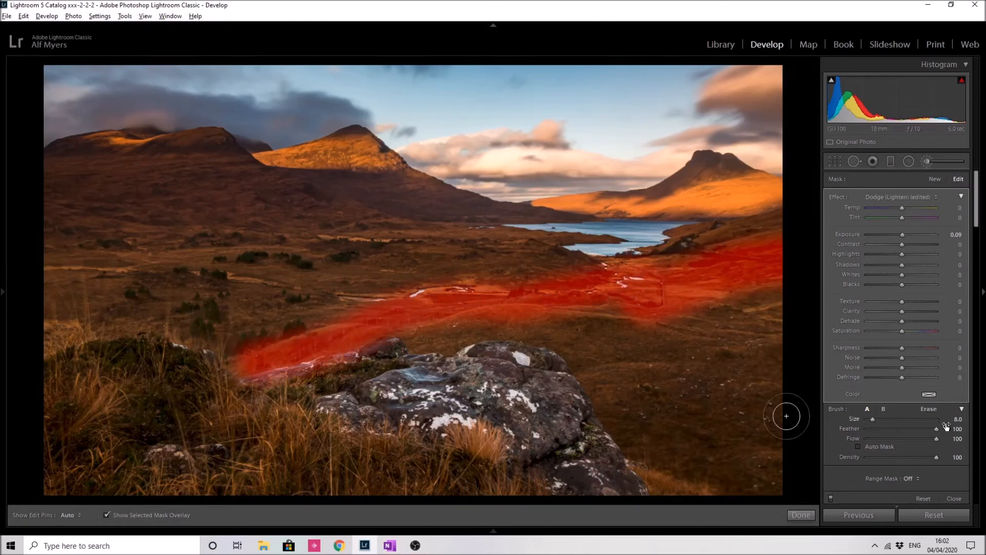
Step: Erase the track mask's overspill at its right end and along its edges with the eraser at sizes 12 and 6
{"action": "left_click", "coordinate": [929, 409]}
{"action": "scroll", "coordinate": [751, 321], "scroll_direction": "up", "scroll_amount": 4}
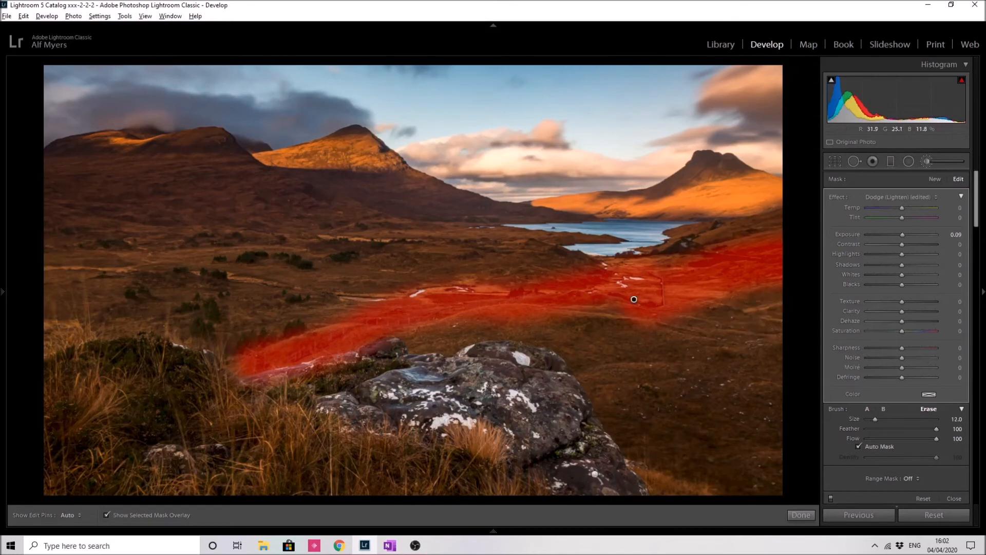
{"action": "mouse_move", "coordinate": [728, 243]}
{"action": "left_mouse_down"}
{"action": "mouse_move", "coordinate": [755, 242]}
{"action": "mouse_move", "coordinate": [778, 277]}
{"action": "mouse_move", "coordinate": [765, 314]}
{"action": "mouse_move", "coordinate": [737, 325]}
{"action": "mouse_move", "coordinate": [776, 285]}
{"action": "mouse_move", "coordinate": [740, 222]}
{"action": "mouse_move", "coordinate": [778, 283]}
{"action": "mouse_move", "coordinate": [748, 333]}
{"action": "mouse_move", "coordinate": [766, 303]}
{"action": "left_mouse_up"}
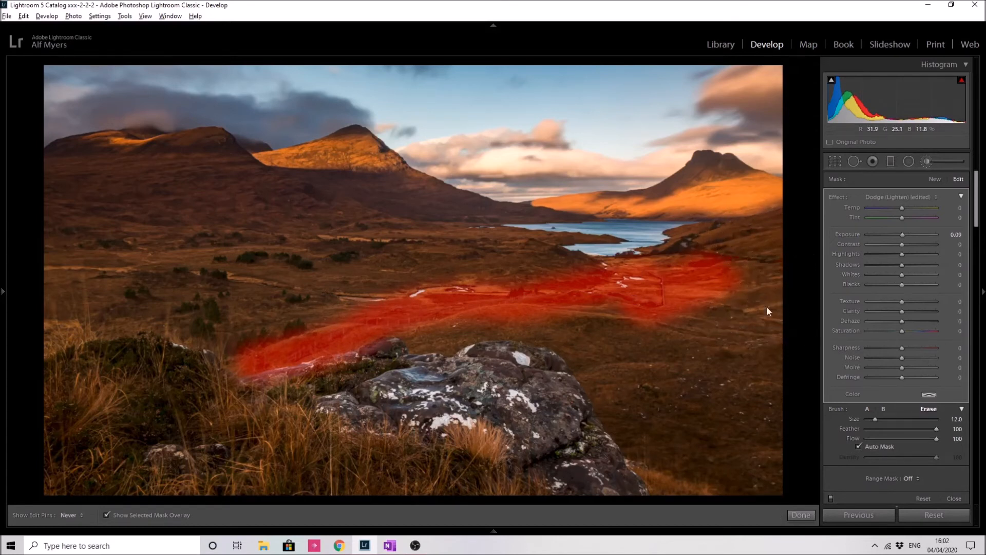
{"action": "scroll", "coordinate": [607, 353], "scroll_direction": "down", "scroll_amount": 3}
{"action": "scroll", "coordinate": [601, 348], "scroll_direction": "down", "scroll_amount": 4}
{"action": "scroll", "coordinate": [513, 272], "scroll_direction": "up", "scroll_amount": 1}
{"action": "mouse_move", "coordinate": [514, 271]}
{"action": "left_mouse_down"}
{"action": "mouse_move", "coordinate": [599, 273]}
{"action": "mouse_move", "coordinate": [449, 265]}
{"action": "mouse_move", "coordinate": [386, 278]}
{"action": "left_mouse_up"}
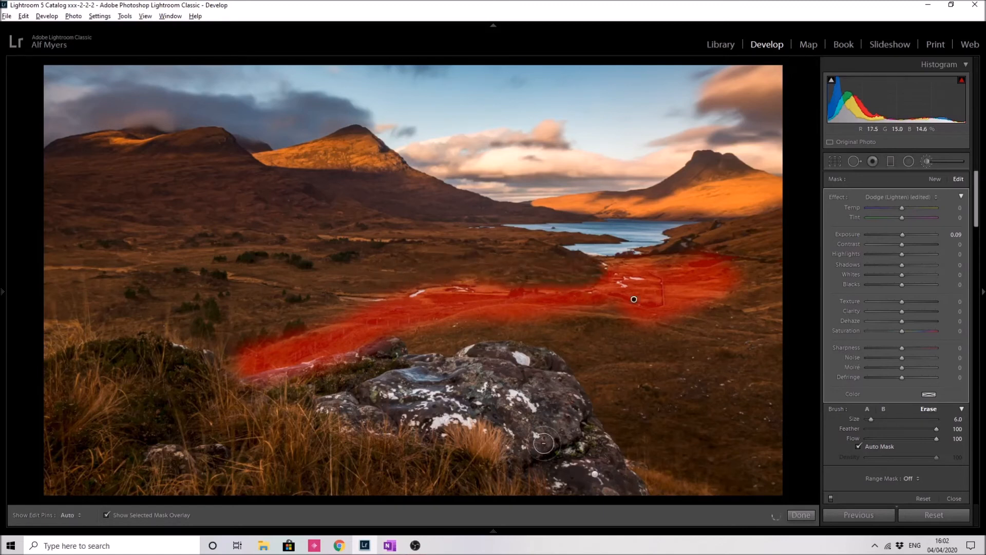
{"action": "left_click_drag", "start_coordinate": [635, 338], "coordinate": [674, 338]}
{"action": "mouse_move", "coordinate": [343, 369]}
{"action": "left_mouse_down"}
{"action": "mouse_move", "coordinate": [248, 392]}
{"action": "mouse_move", "coordinate": [343, 367]}
{"action": "mouse_move", "coordinate": [255, 388]}
{"action": "left_mouse_up"}
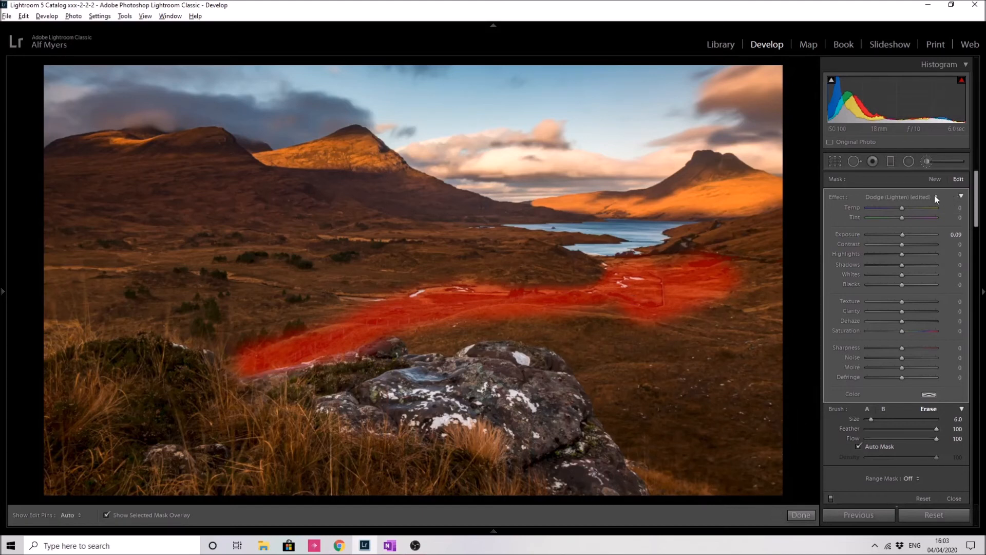
Step: Start a new Burn (Darken) brush at size 13 and paint over the grass in the lower right corner
{"action": "left_click", "coordinate": [937, 180]}
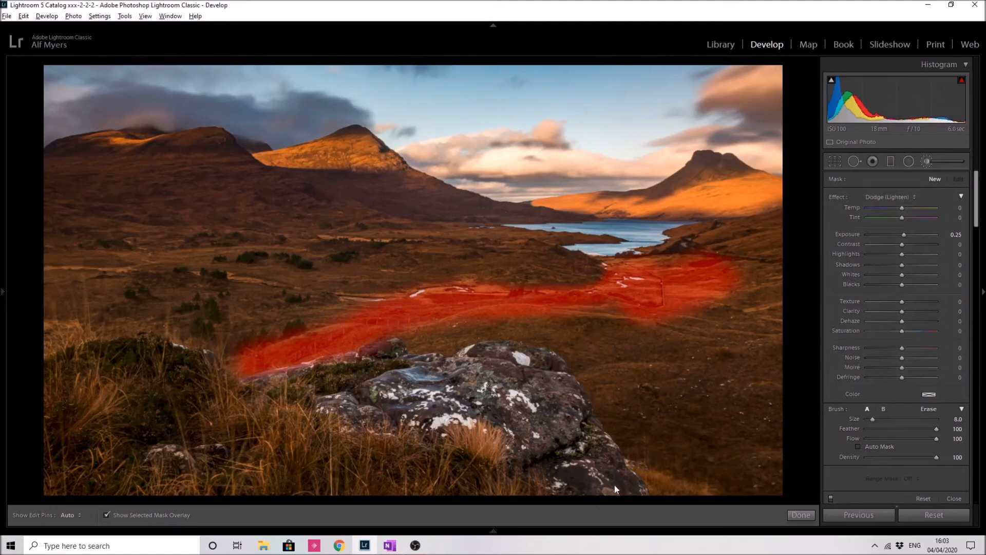
{"action": "left_click", "coordinate": [914, 197]}
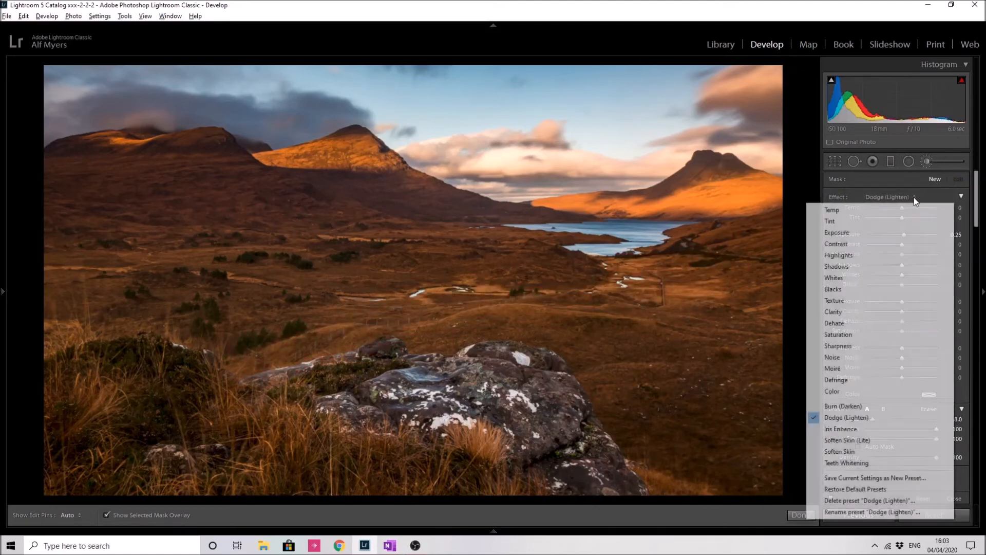
{"action": "left_click", "coordinate": [843, 406]}
{"action": "scroll", "coordinate": [727, 403], "scroll_direction": "up", "scroll_amount": 5}
{"action": "mouse_move", "coordinate": [781, 332]}
{"action": "left_mouse_down"}
{"action": "mouse_move", "coordinate": [760, 423]}
{"action": "mouse_move", "coordinate": [716, 471]}
{"action": "mouse_move", "coordinate": [722, 458]}
{"action": "mouse_move", "coordinate": [689, 461]}
{"action": "mouse_move", "coordinate": [769, 359]}
{"action": "mouse_move", "coordinate": [755, 456]}
{"action": "mouse_move", "coordinate": [741, 465]}
{"action": "mouse_move", "coordinate": [733, 392]}
{"action": "mouse_move", "coordinate": [645, 406]}
{"action": "mouse_move", "coordinate": [652, 416]}
{"action": "mouse_move", "coordinate": [732, 400]}
{"action": "left_mouse_up"}
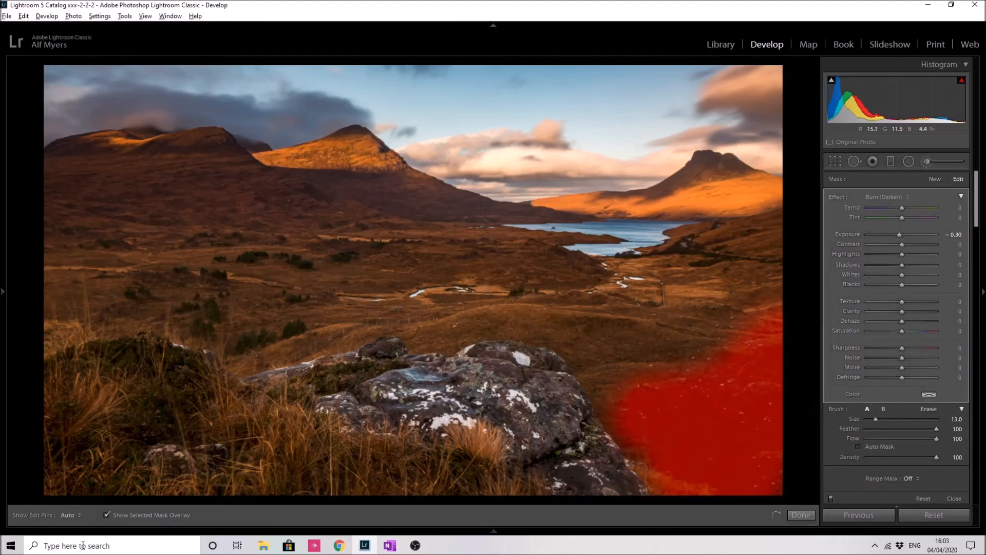
{"action": "left_click", "coordinate": [106, 515]}
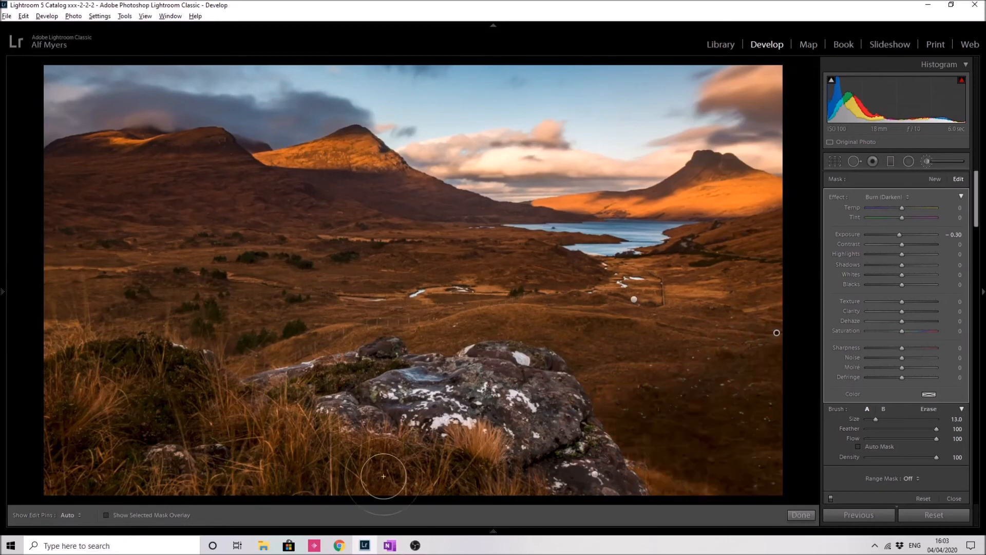
Step: Set the burn brush's Exposure to -0.09, compare it with the effect toggled, and close the brush
{"action": "left_click_drag", "start_coordinate": [899, 236], "coordinate": [901, 236]}
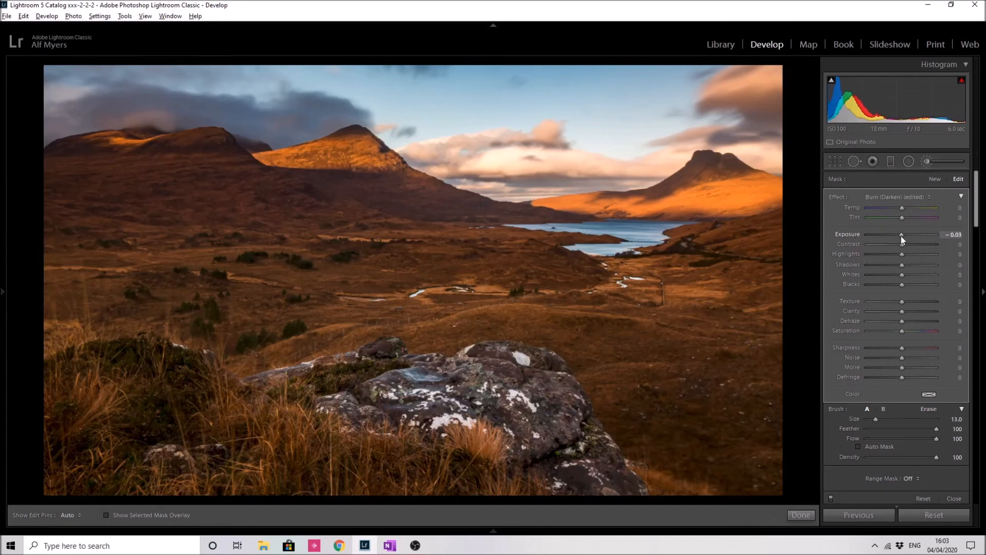
{"action": "left_click", "coordinate": [833, 500]}
{"action": "left_click", "coordinate": [832, 500]}
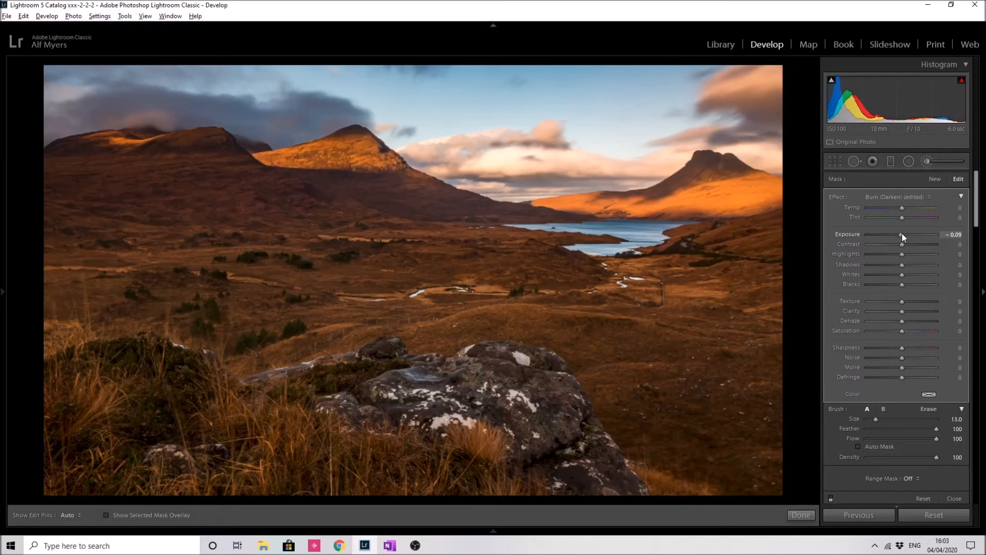
{"action": "left_click", "coordinate": [831, 498]}
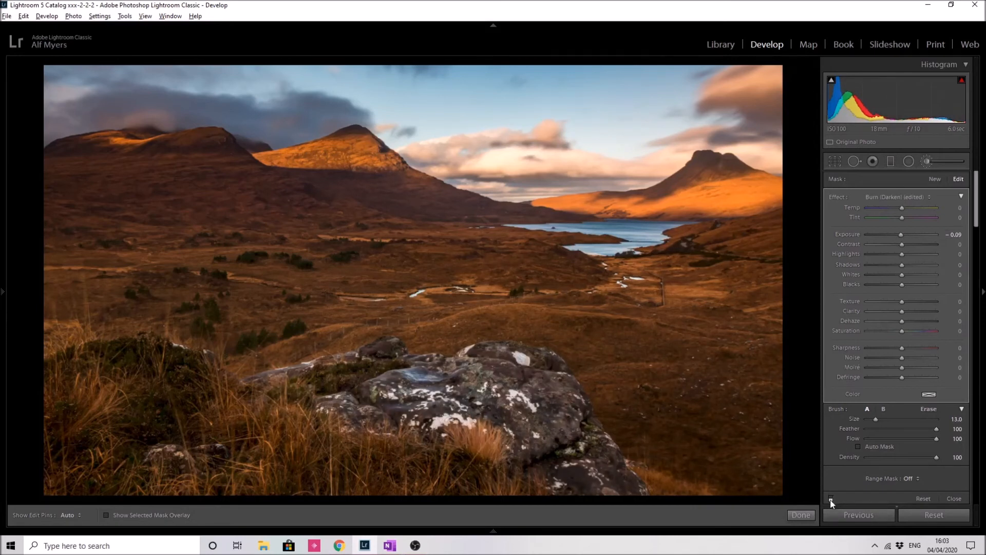
{"action": "left_click", "coordinate": [831, 498]}
{"action": "left_click", "coordinate": [832, 499]}
{"action": "left_click", "coordinate": [831, 499]}
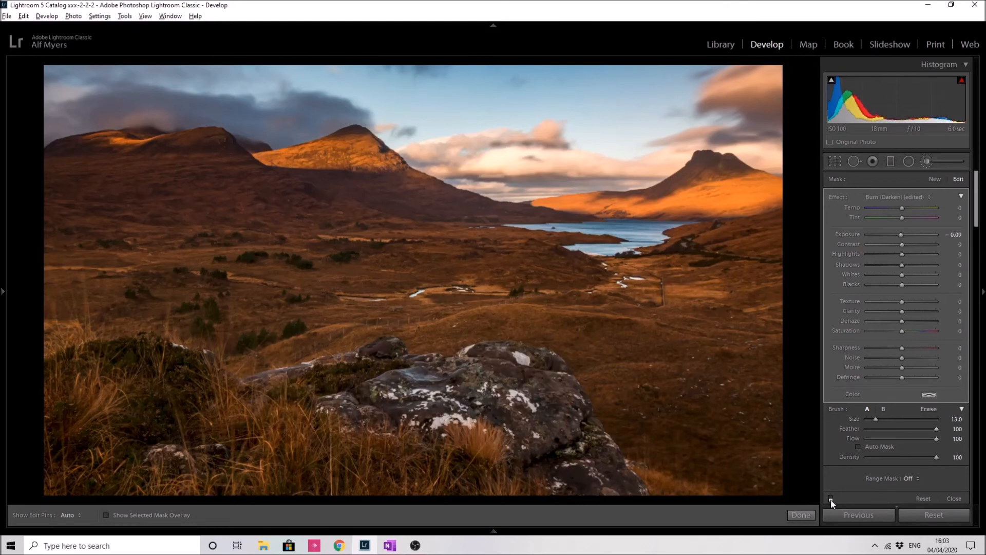
{"action": "left_click", "coordinate": [796, 516]}
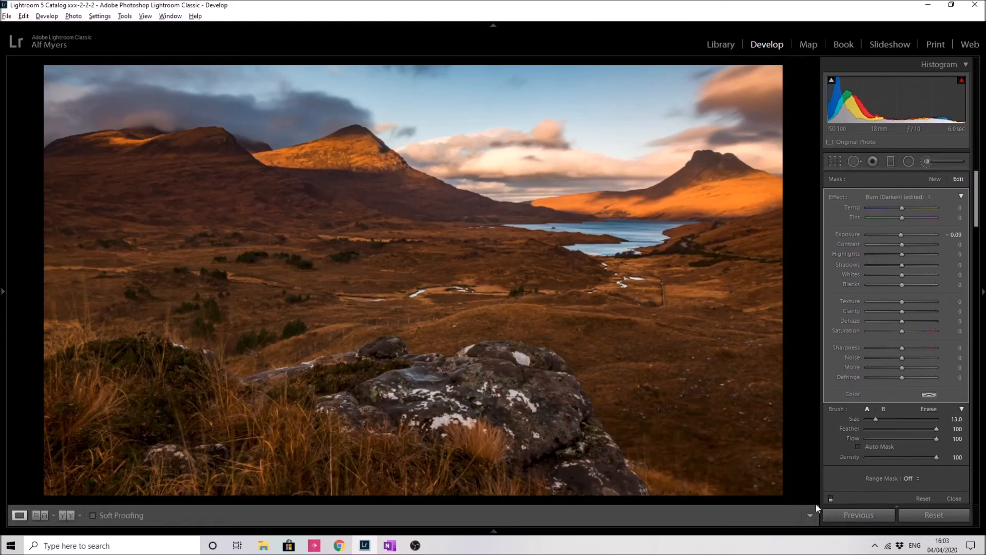
Step: Set Luminance noise reduction to 5 in the Detail panel and check the rock up close
{"action": "left_click_drag", "start_coordinate": [977, 230], "coordinate": [978, 351]}
{"action": "left_click_drag", "start_coordinate": [876, 331], "coordinate": [867, 329]}
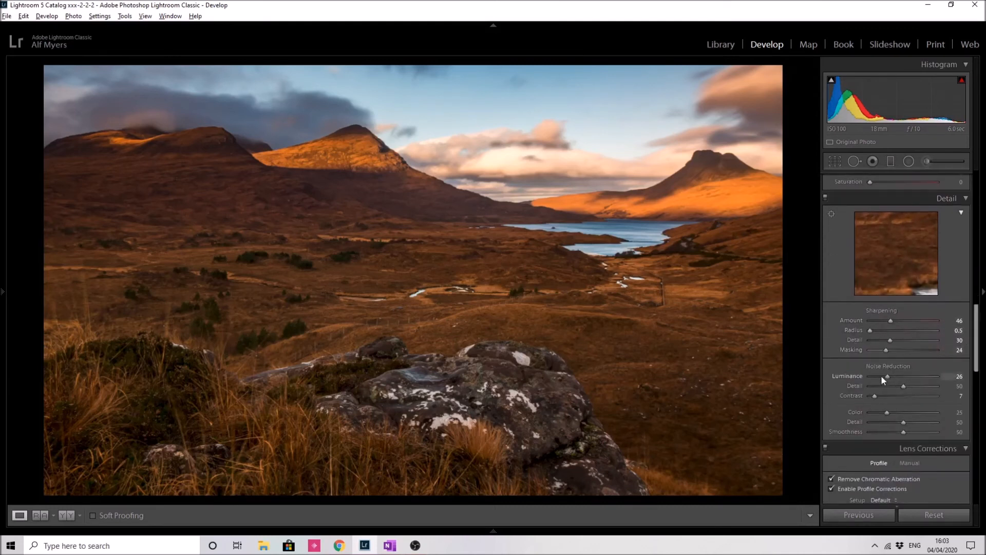
{"action": "left_click_drag", "start_coordinate": [876, 379], "coordinate": [873, 378]}
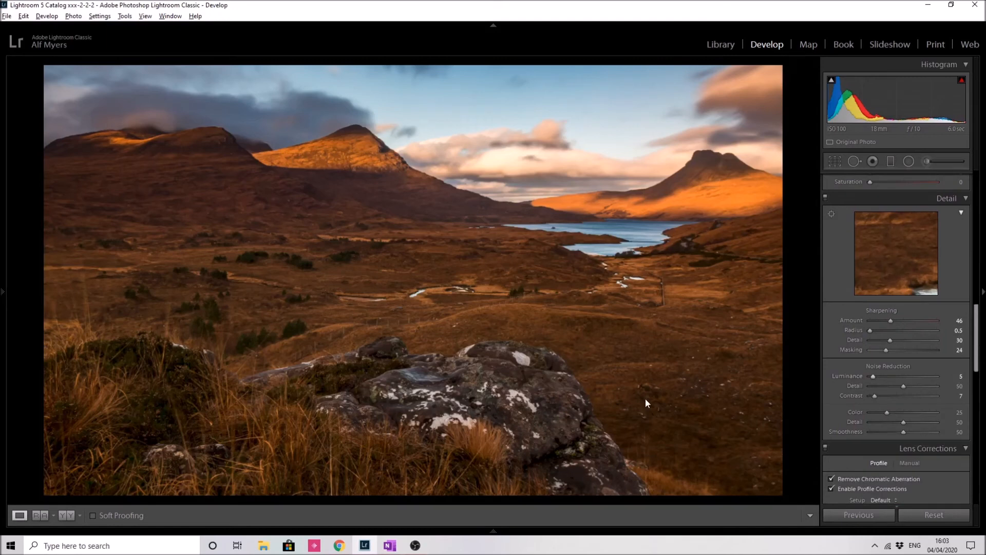
{"action": "left_click", "coordinate": [524, 371]}
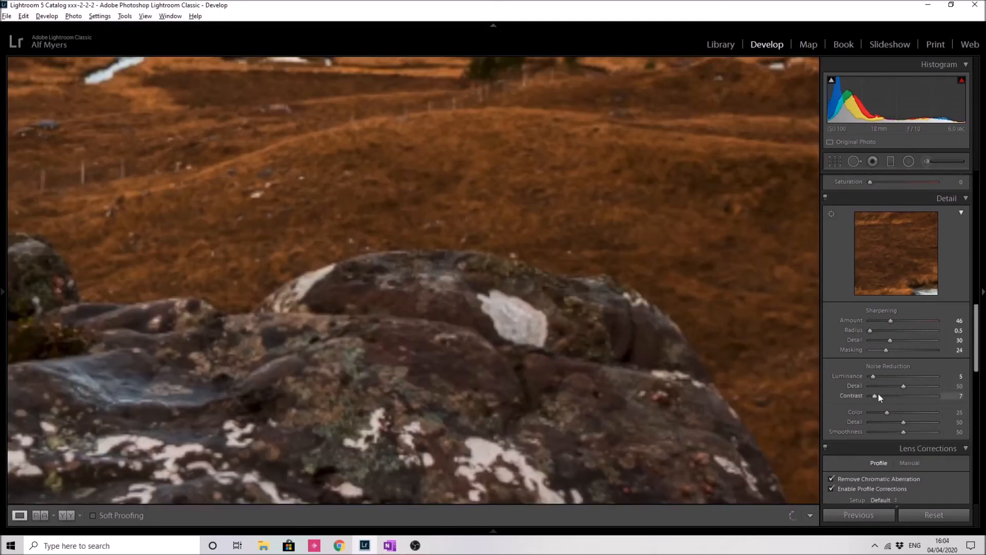
{"action": "left_click", "coordinate": [608, 324]}
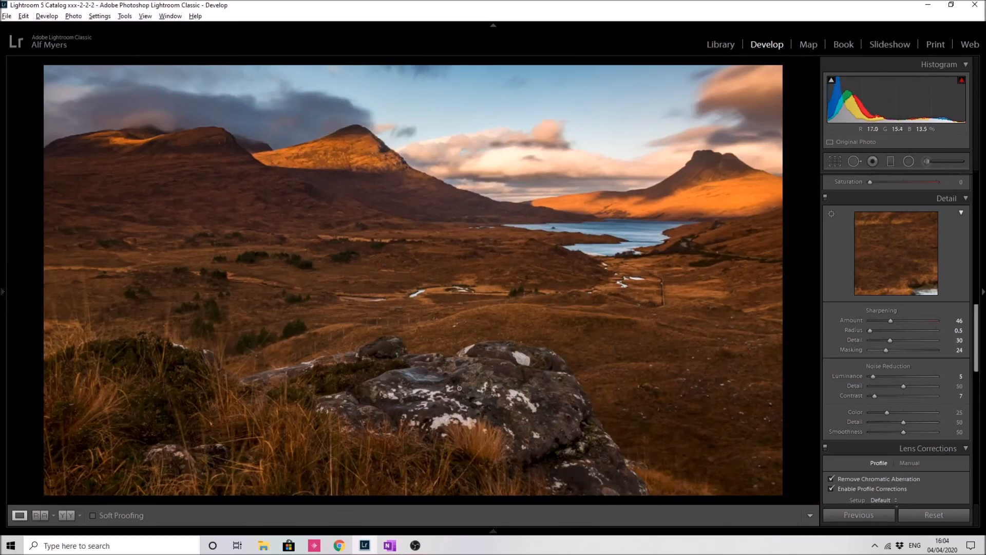
Step: Adjust the Hue sliders for orange, yellow, aqua and blue, and nudge orange saturation in the HSL panel
{"action": "left_click_drag", "start_coordinate": [980, 325], "coordinate": [980, 274]}
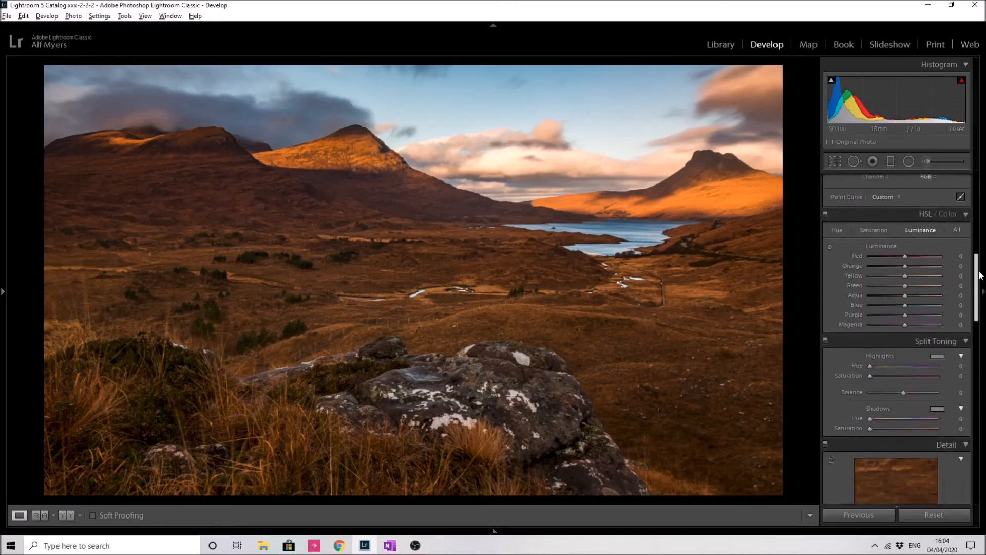
{"action": "left_click", "coordinate": [839, 230]}
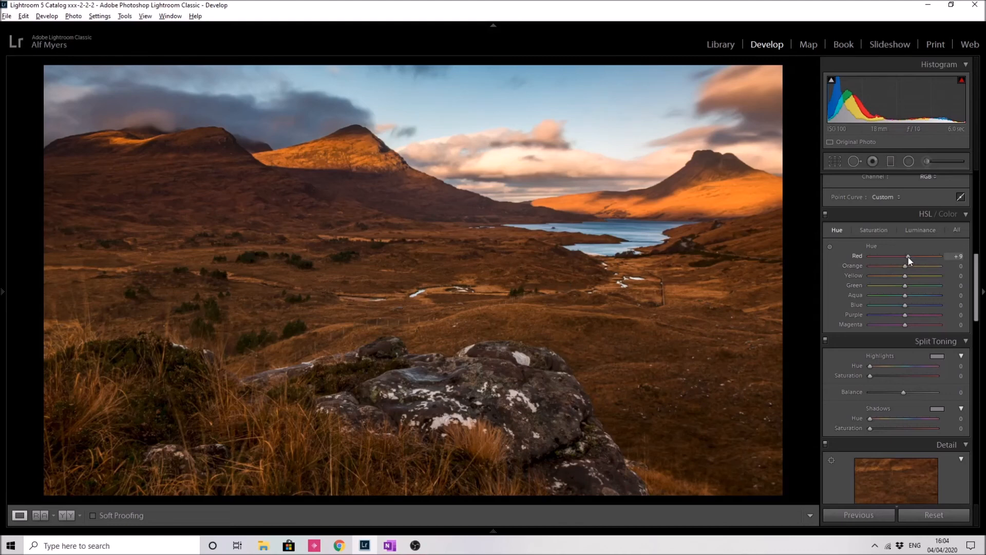
{"action": "left_click_drag", "start_coordinate": [904, 266], "coordinate": [908, 265]}
{"action": "left_click_drag", "start_coordinate": [900, 275], "coordinate": [903, 278]}
{"action": "left_click_drag", "start_coordinate": [898, 278], "coordinate": [897, 278]}
{"action": "left_click_drag", "start_coordinate": [913, 296], "coordinate": [915, 297]}
{"action": "left_click_drag", "start_coordinate": [908, 307], "coordinate": [912, 306]}
{"action": "left_click", "coordinate": [879, 229]}
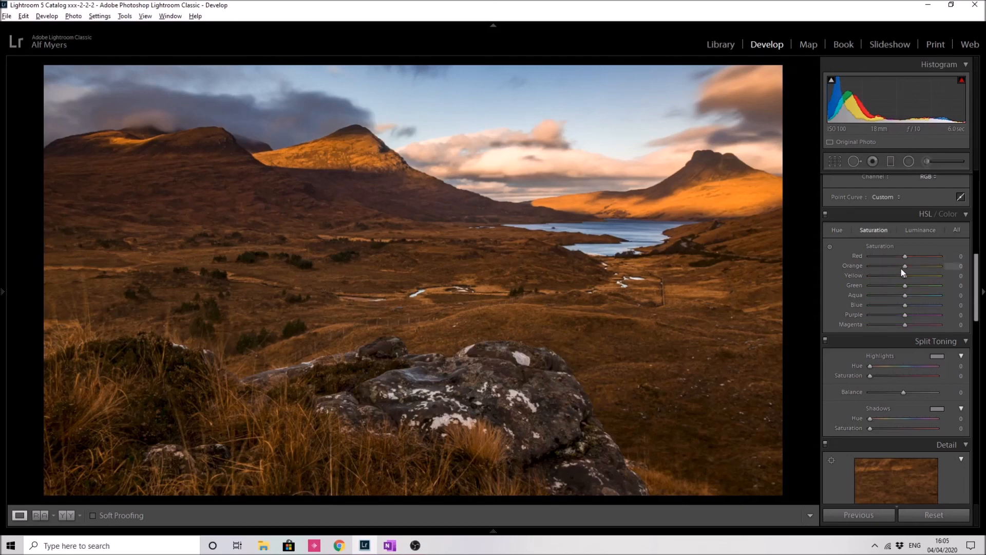
{"action": "left_click_drag", "start_coordinate": [907, 266], "coordinate": [909, 266]}
Step: Set the HSL Orange luminance to +12 and adjust the Yellow luminance slider
{"action": "left_click", "coordinate": [919, 229]}
{"action": "left_click_drag", "start_coordinate": [906, 267], "coordinate": [911, 269]}
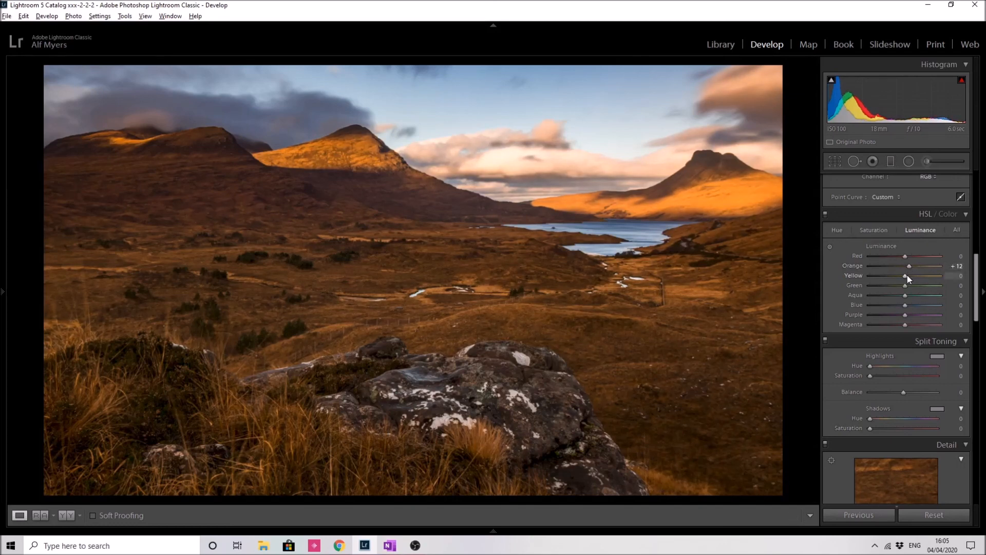
{"action": "left_click_drag", "start_coordinate": [909, 276], "coordinate": [910, 276]}
Step: Open the crop overlay to review the framing, close it, and switch to the Library module
{"action": "left_click_drag", "start_coordinate": [979, 307], "coordinate": [979, 333]}
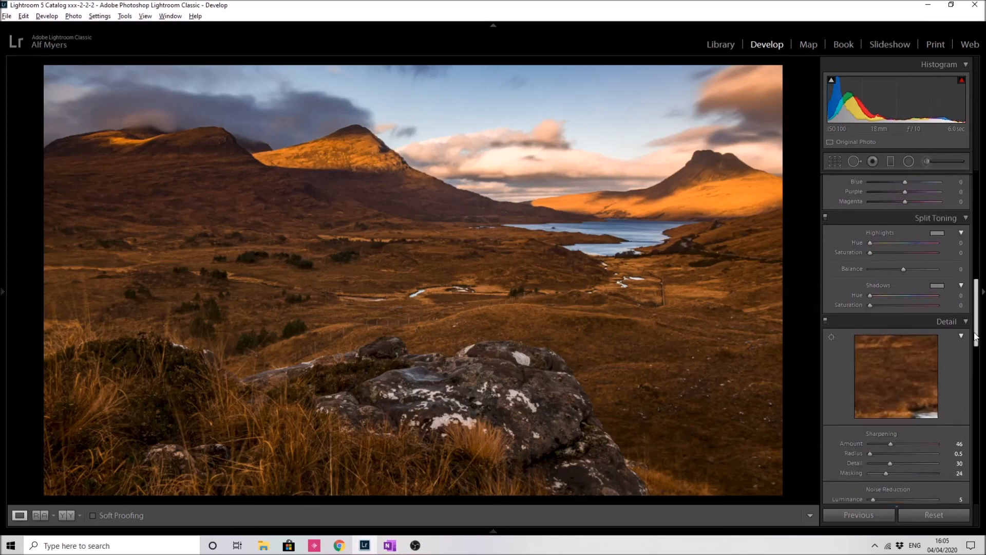
{"action": "left_click", "coordinate": [835, 160]}
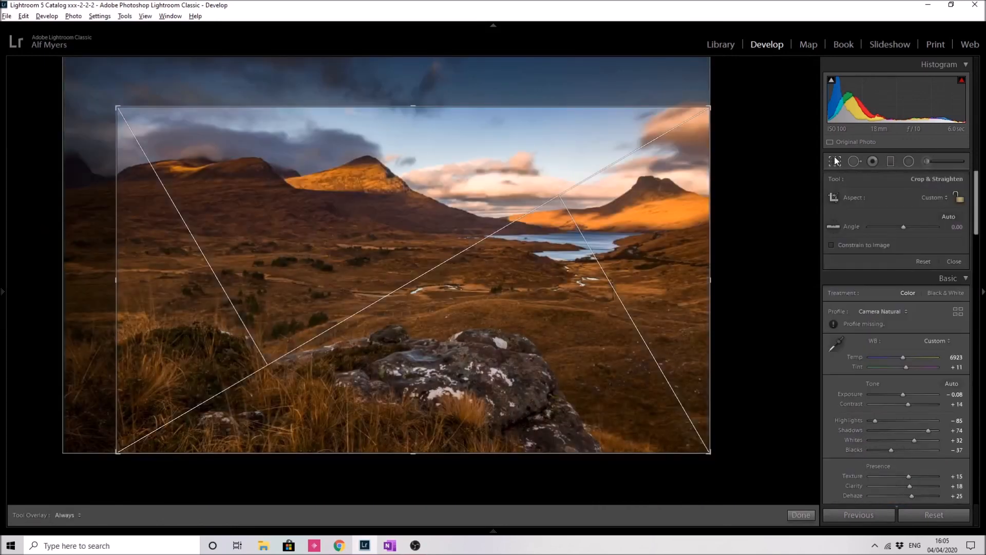
{"action": "left_click", "coordinate": [802, 515]}
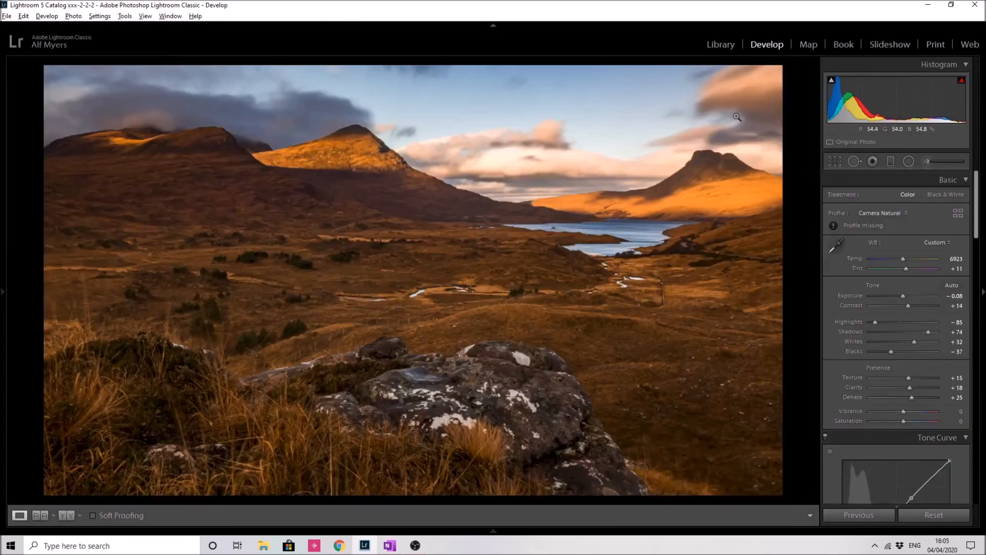
{"action": "left_click", "coordinate": [720, 44]}
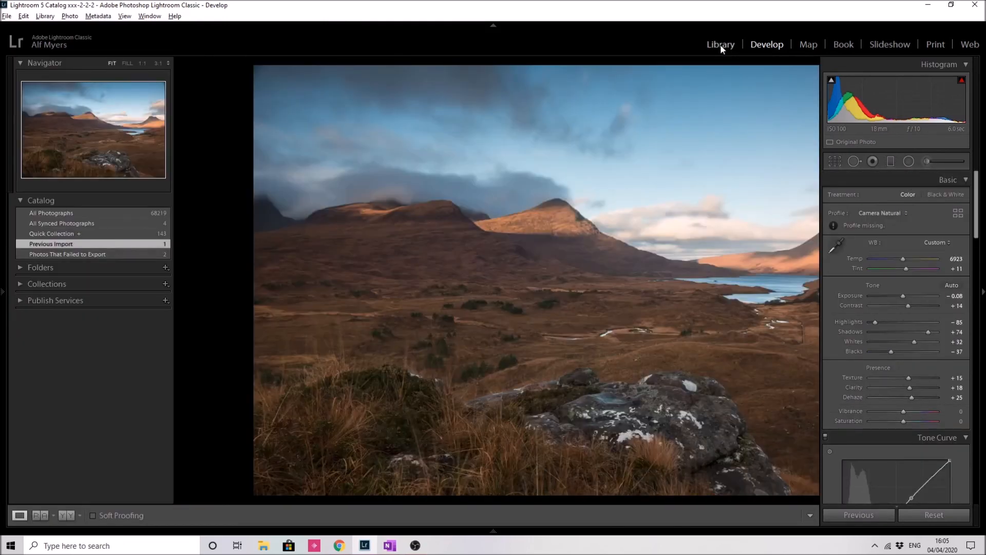